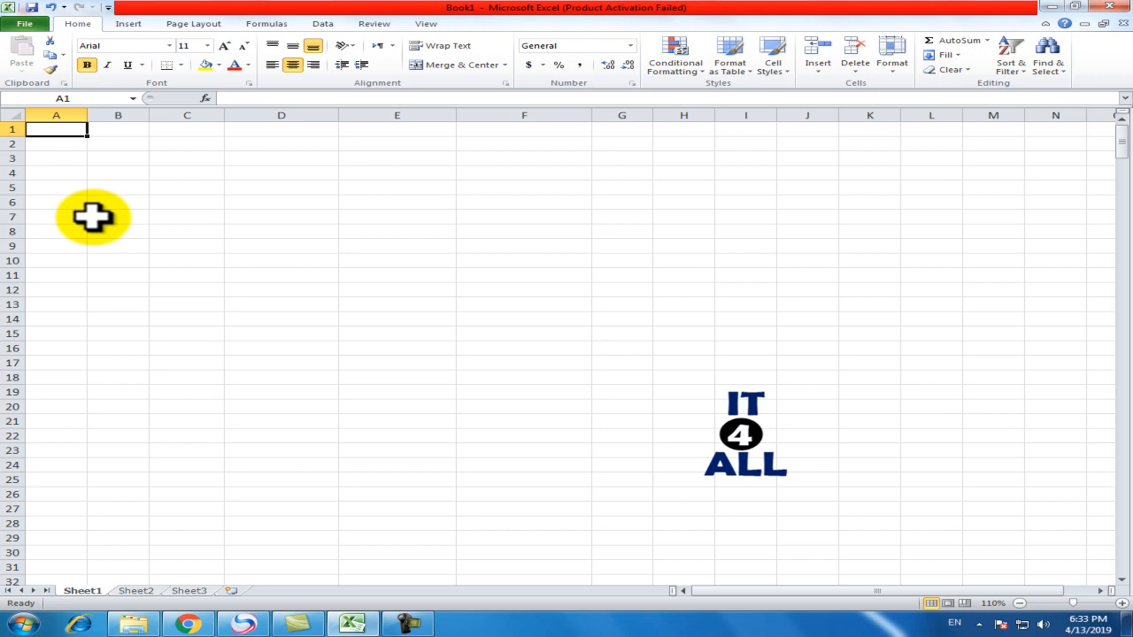
# Switch to the browser, subscribe to the IT4ALL channel and turn on all notifications for it
pyautogui.click(240, 624)
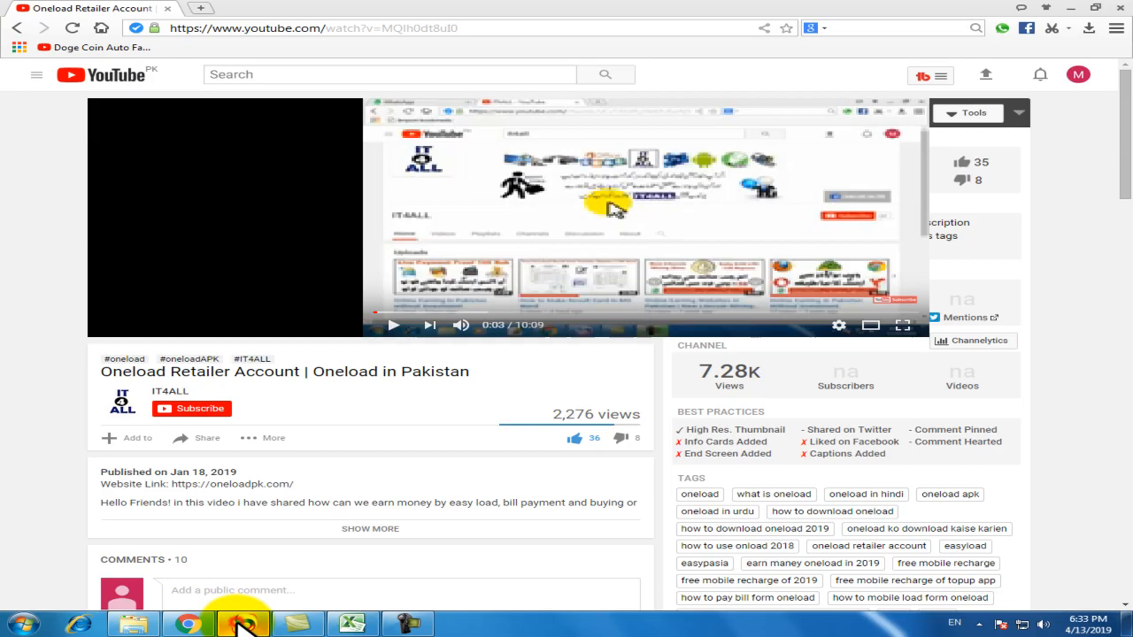
pyautogui.click(214, 410)
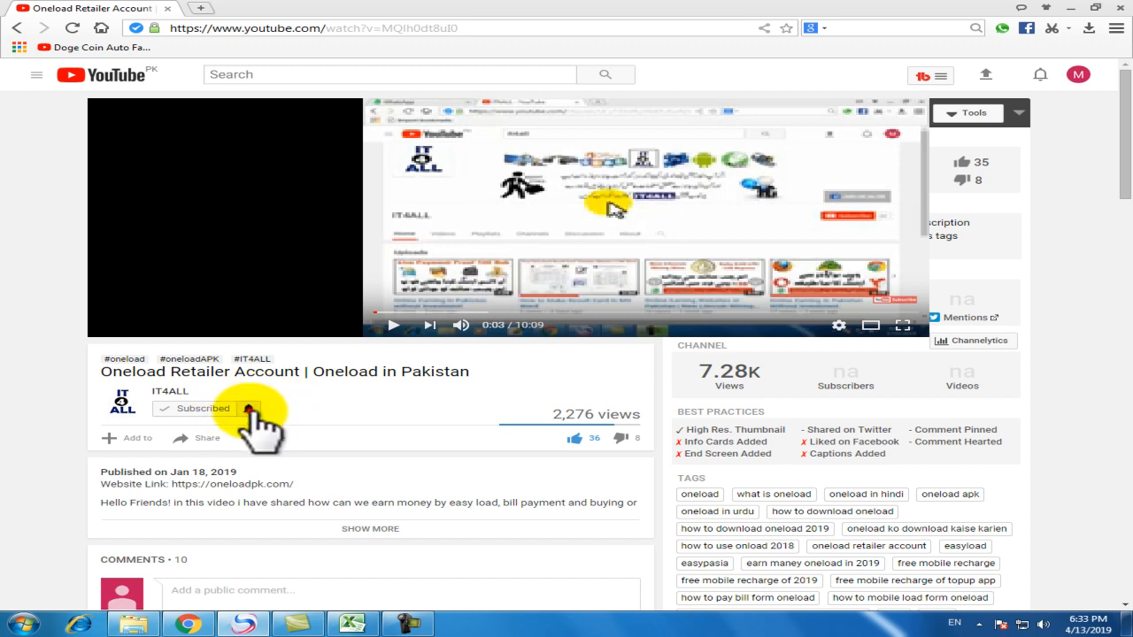
pyautogui.click(250, 410)
pyautogui.click(430, 304)
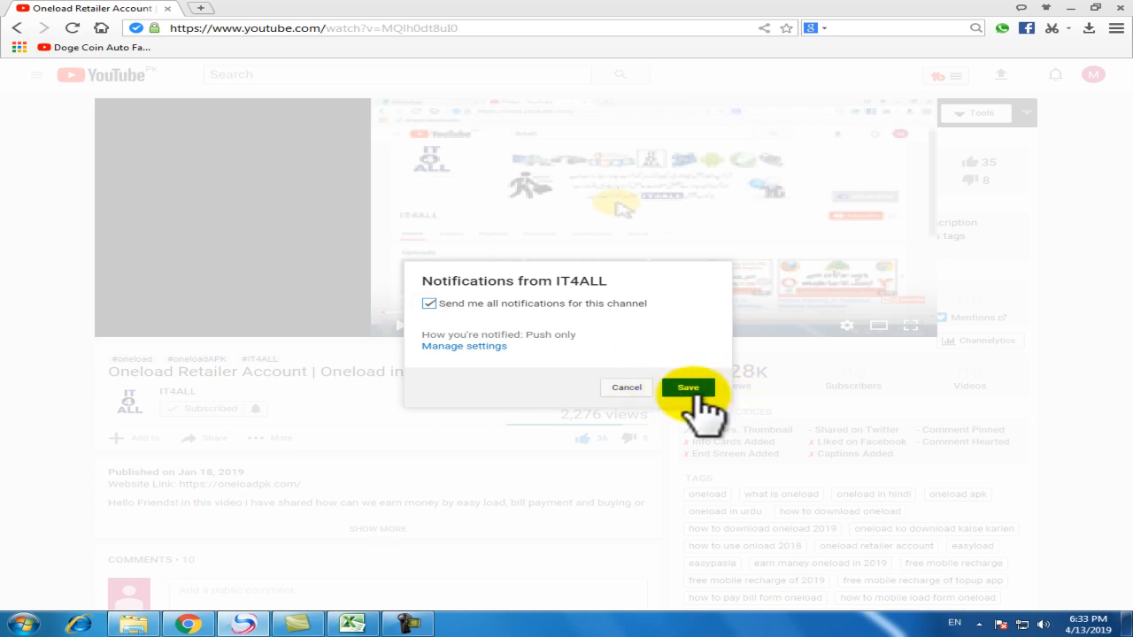
pyautogui.click(692, 389)
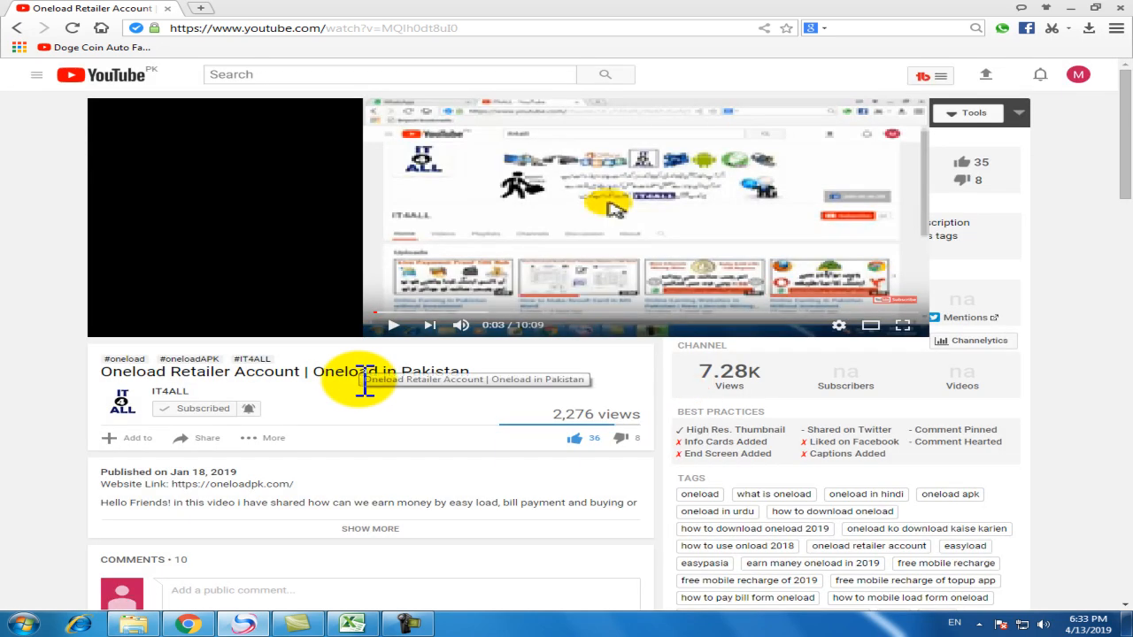
# Switch to Excel and enter the headers Ser, Name and Basic Pay in A1:C1
pyautogui.click(354, 624)
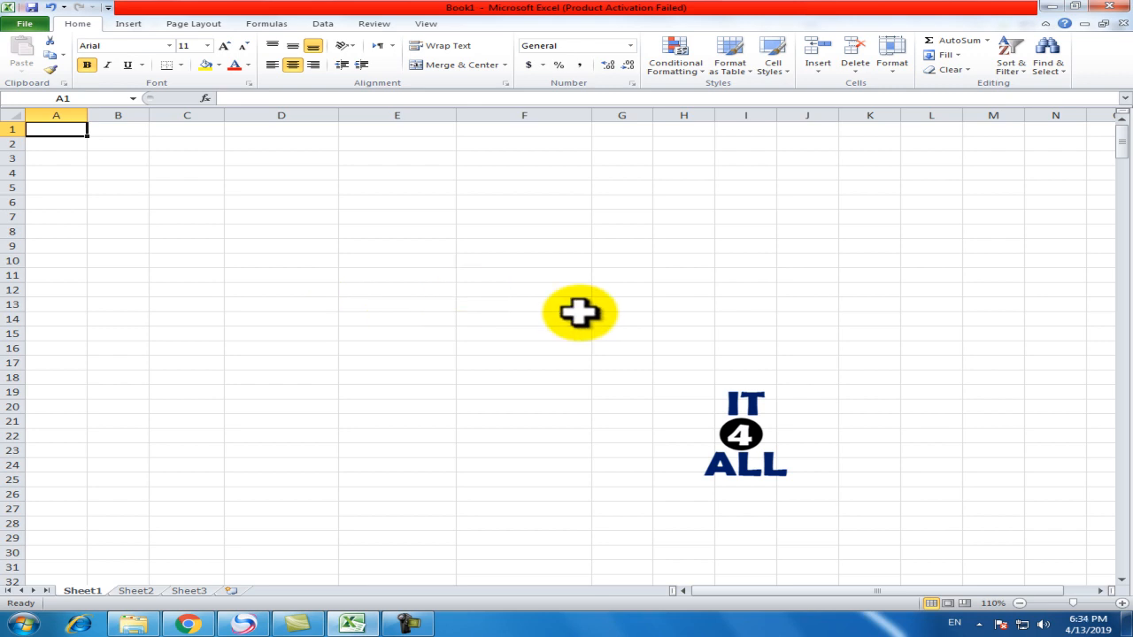
pyautogui.write('Ser')
pyautogui.press('Tab')
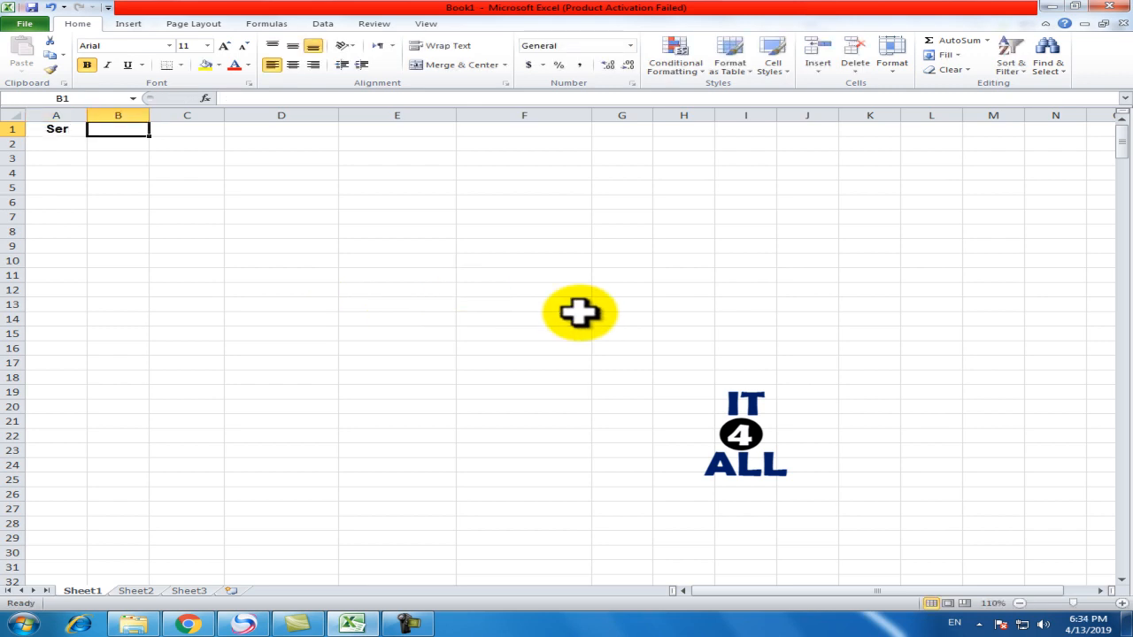
pyautogui.write('Nmae')
pyautogui.press('BackSpace')
pyautogui.press('BackSpace')
pyautogui.press('BackSpace')
pyautogui.write('ame')
pyautogui.press('Tab')
pyautogui.write('Basic Pay')
pyautogui.press('Tab')
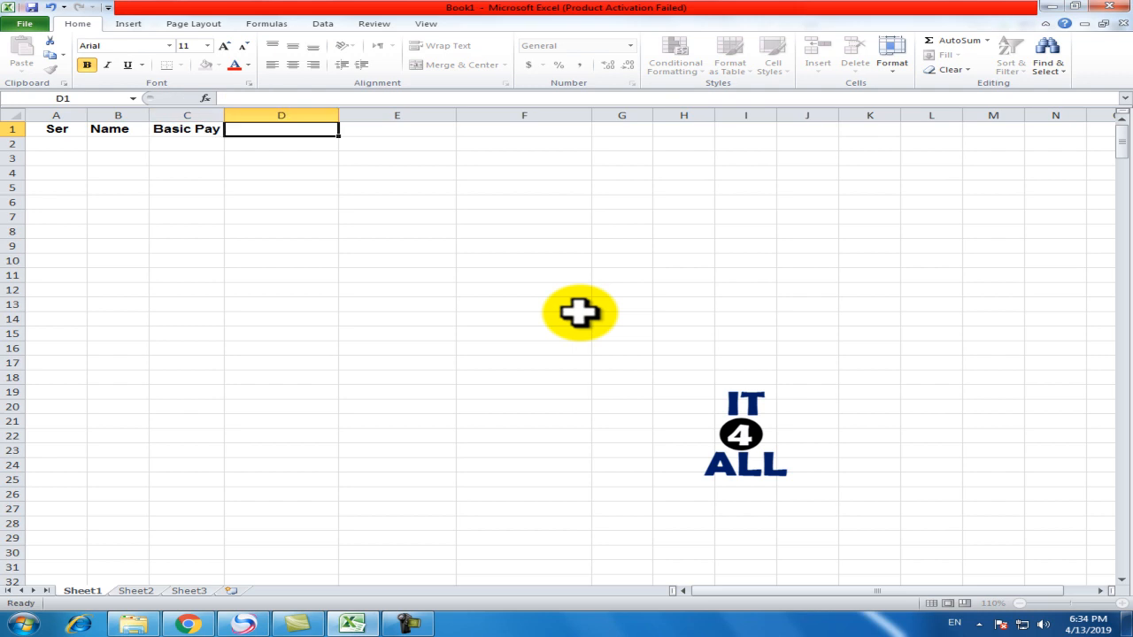
# Enter the headers Medical Allowance, Rent Allowance, Food Allowance and Total in D1:G1
pyautogui.write('Med')
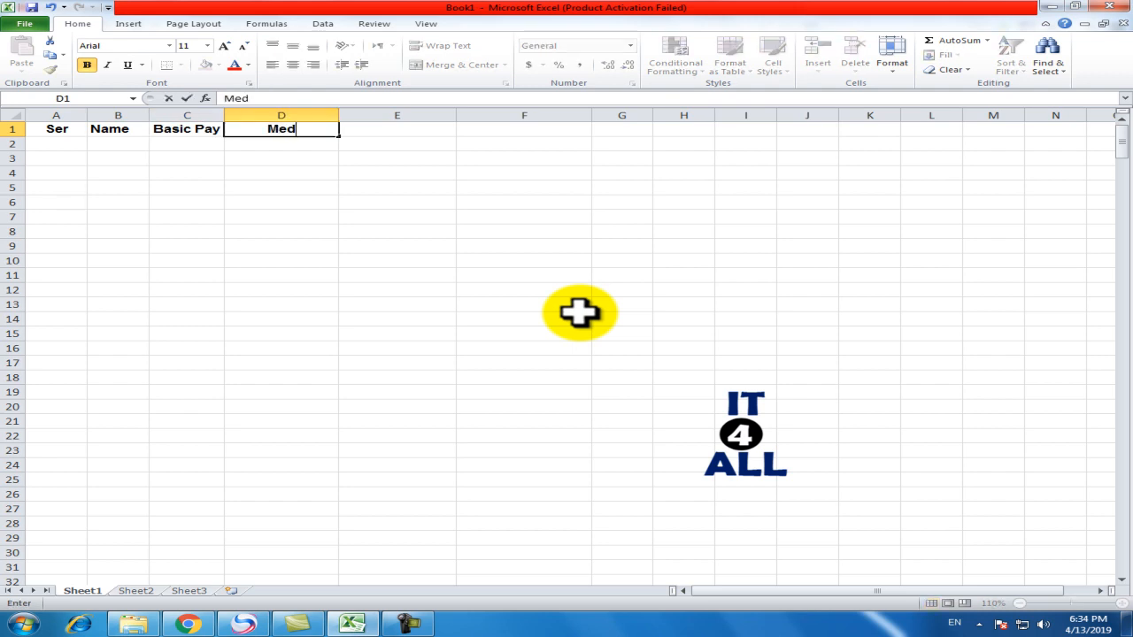
pyautogui.write('ical Allowanc')
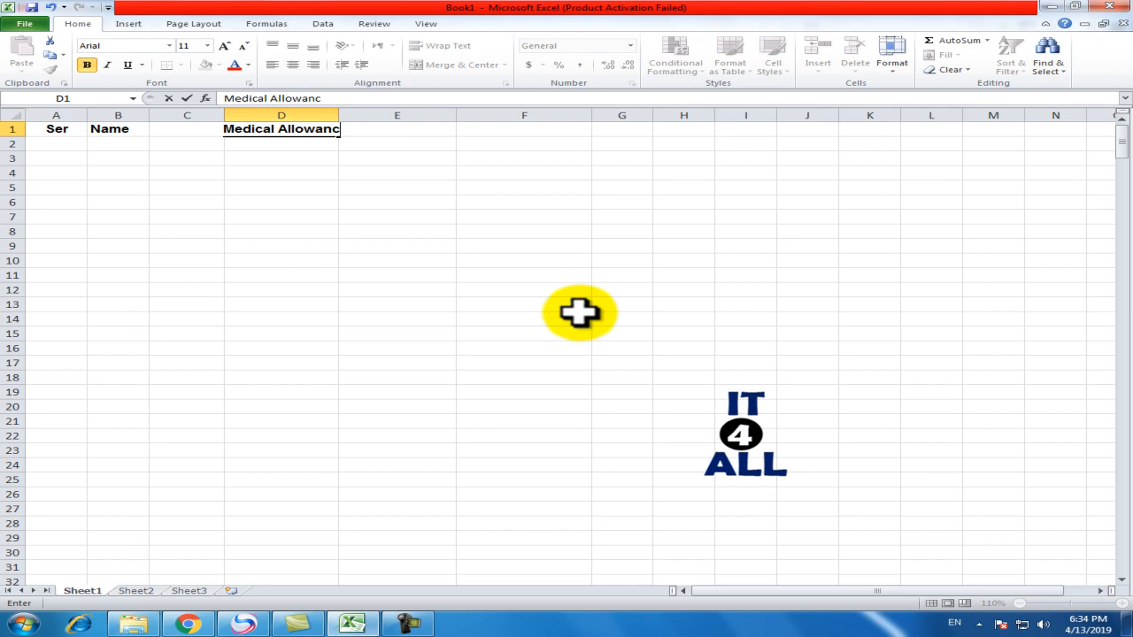
pyautogui.write('e')
pyautogui.press('Tab')
pyautogui.write('Rent Allowance')
pyautogui.press('Tab')
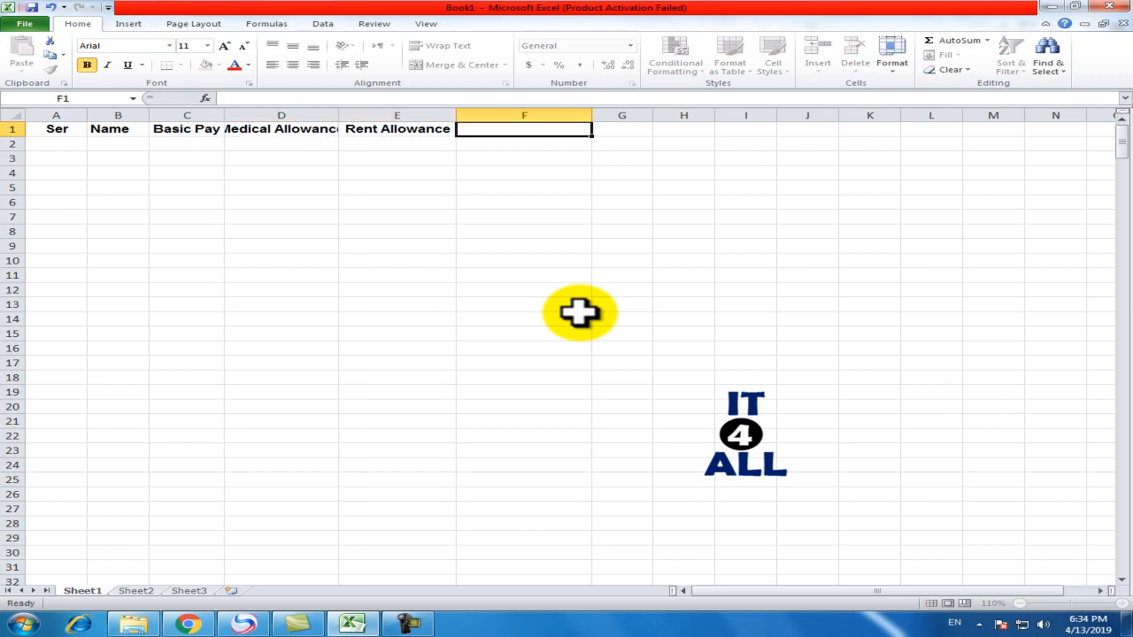
pyautogui.write('Food Allowance')
pyautogui.press('Tab')
pyautogui.write('Total')
pyautogui.press('Tab')
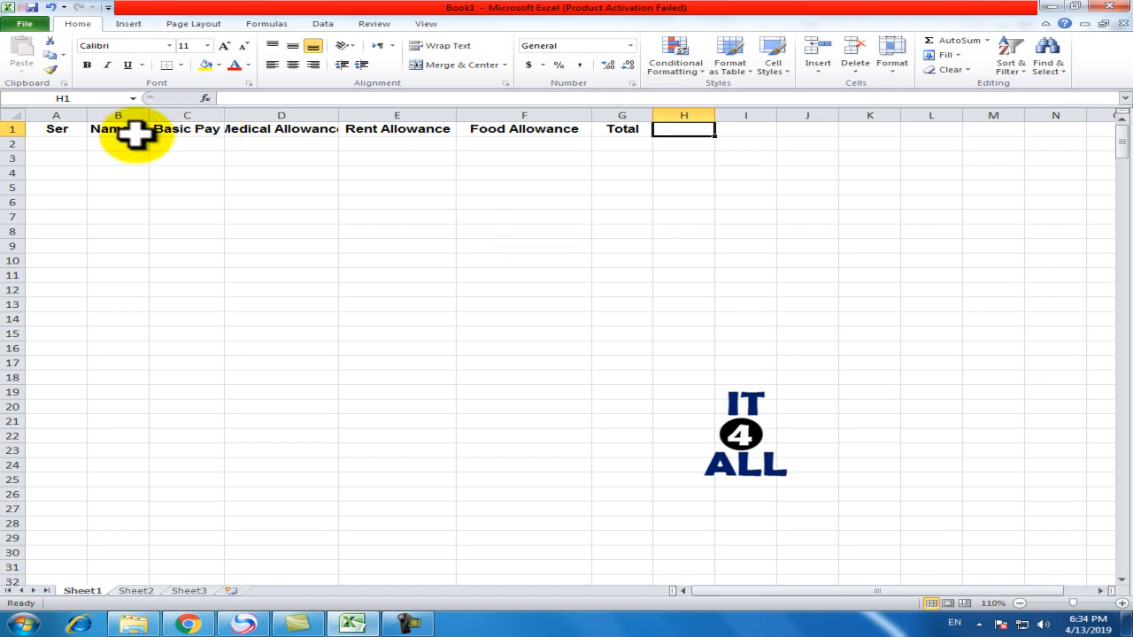
# Enter 1 and 2 in A2:A3 and fill the serial number series down to 21 in A22
pyautogui.click(57, 143)
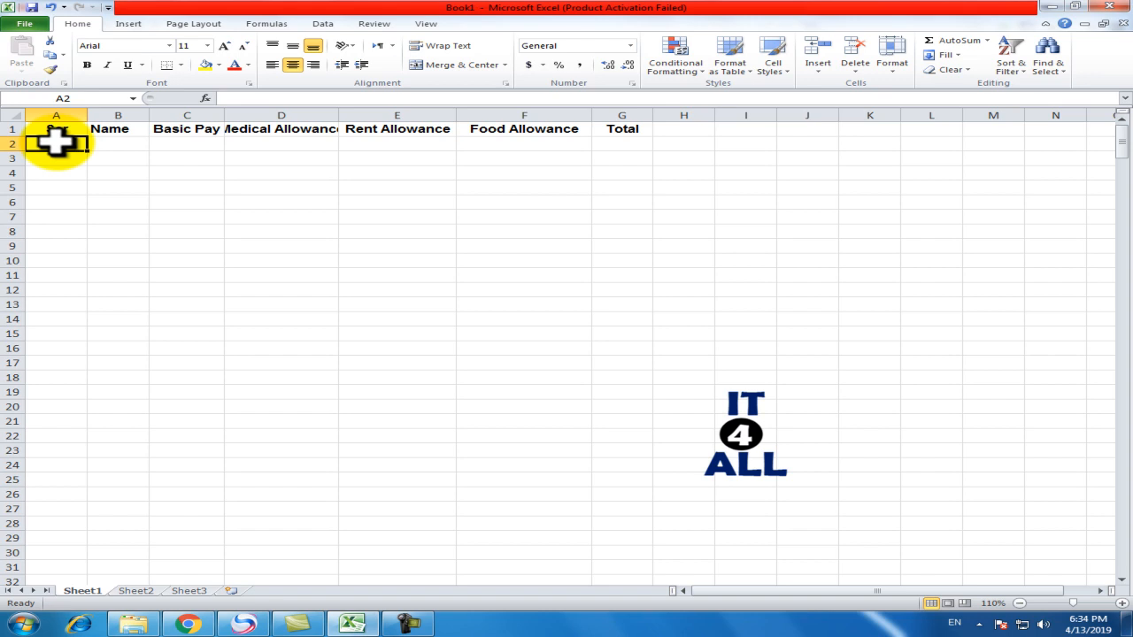
pyautogui.press('Down')
pyautogui.press('Up')
pyautogui.write('1')
pyautogui.press('Return')
pyautogui.write('2')
pyautogui.press('Return')
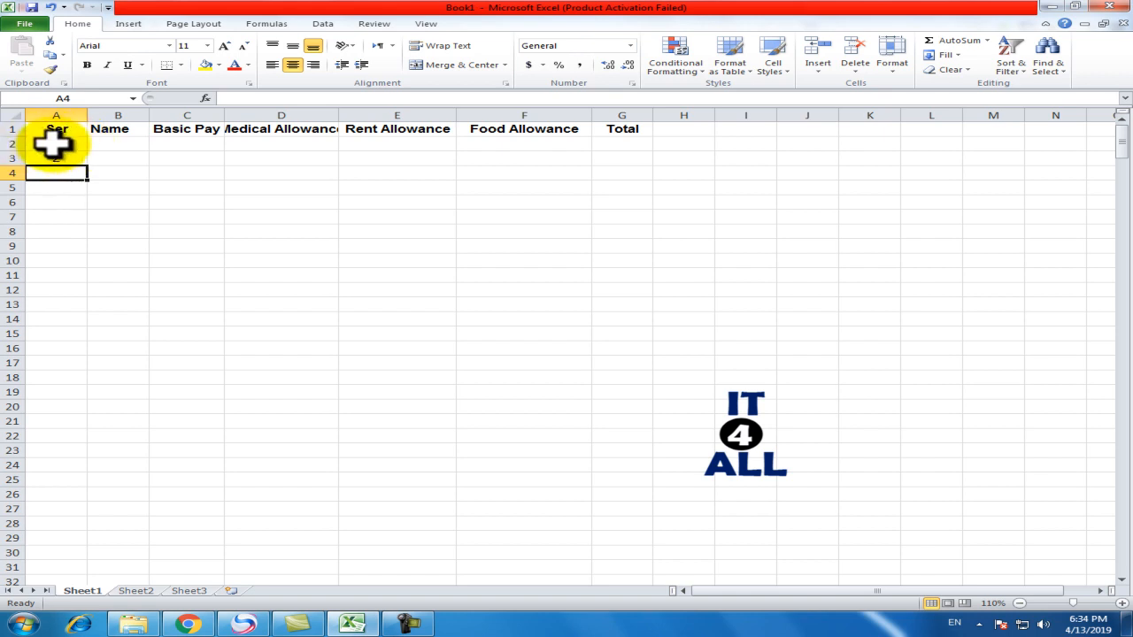
pyautogui.moveTo(54, 144); pyautogui.dragTo(49, 147)
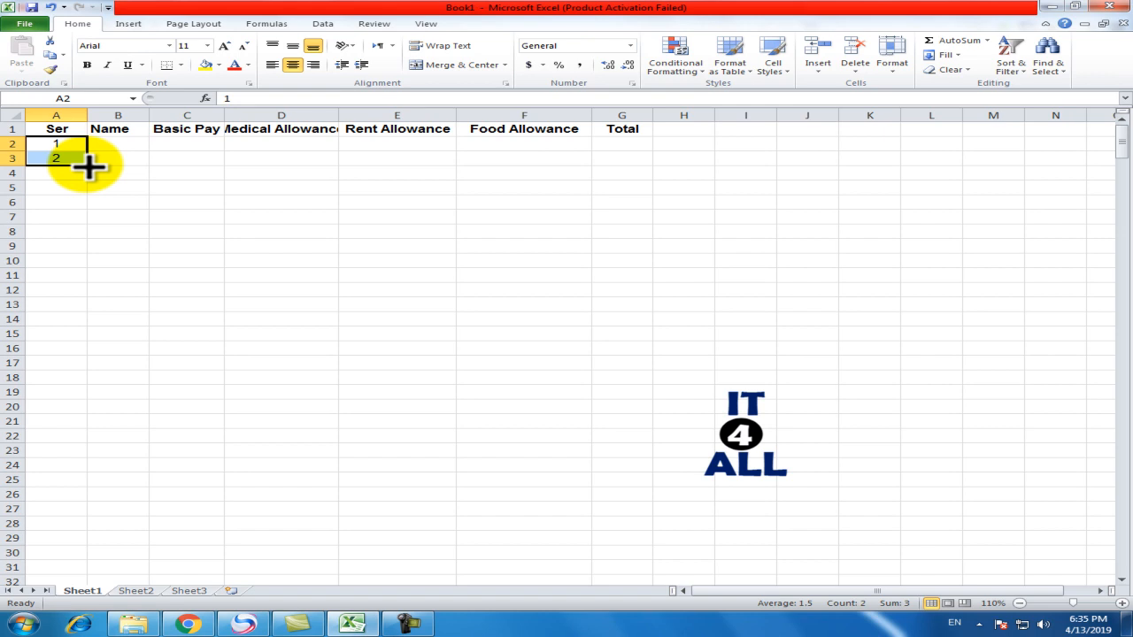
pyautogui.moveTo(88, 167); pyautogui.dragTo(83, 447)
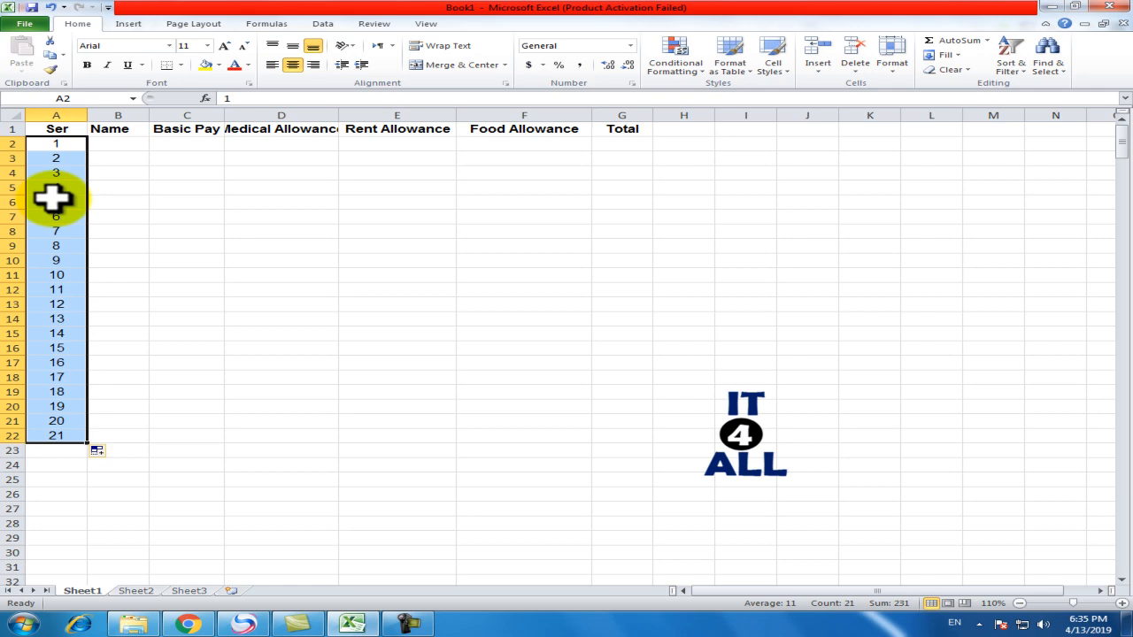
# Extend the serial number series down column A to 407 and undo the extension
pyautogui.moveTo(88, 442); pyautogui.dragTo(101, 620)
pyautogui.scroll(20, 91, 511)
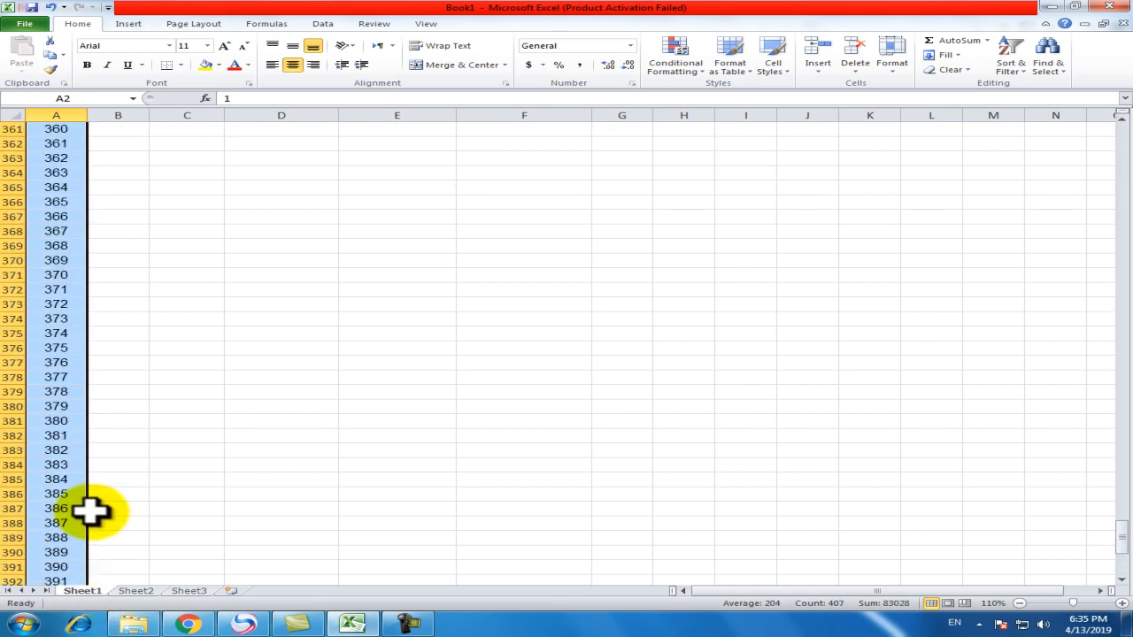
pyautogui.hotkey('ctrl', 'z')
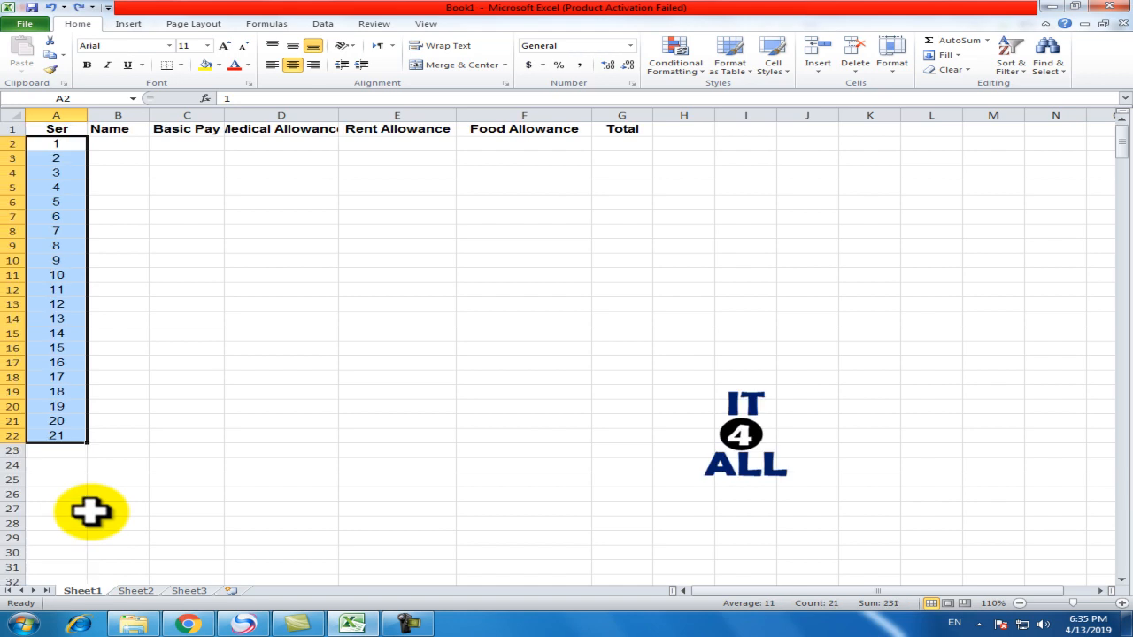
# Delete the serial numbers below 8 by clearing A10:A27
pyautogui.click(116, 245)
pyautogui.moveTo(55, 260); pyautogui.dragTo(54, 505)
pyautogui.press('Delete')
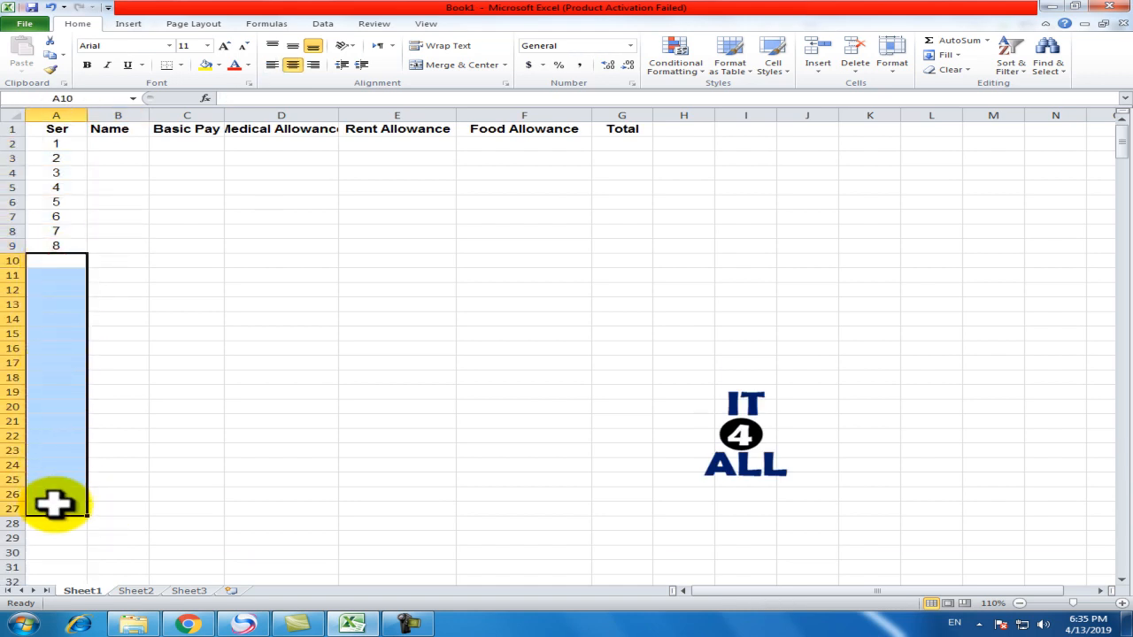
# Widen column D so the Medical Allowance header fits
pyautogui.click(118, 144)
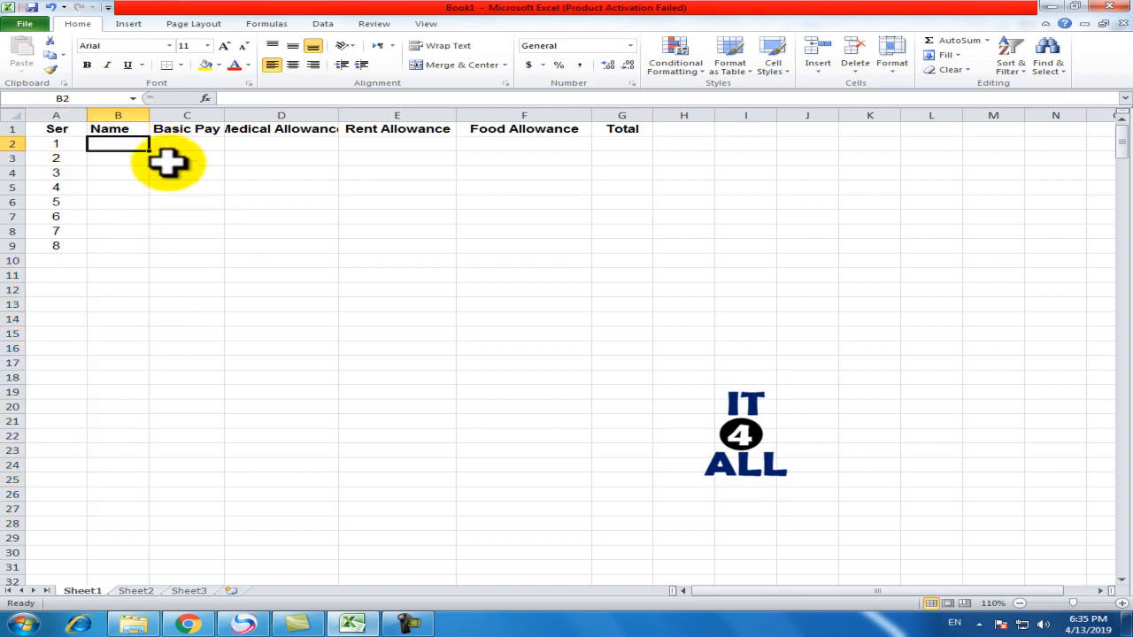
pyautogui.moveTo(339, 113); pyautogui.dragTo(360, 114)
pyautogui.moveTo(476, 124); pyautogui.dragTo(477, 113)
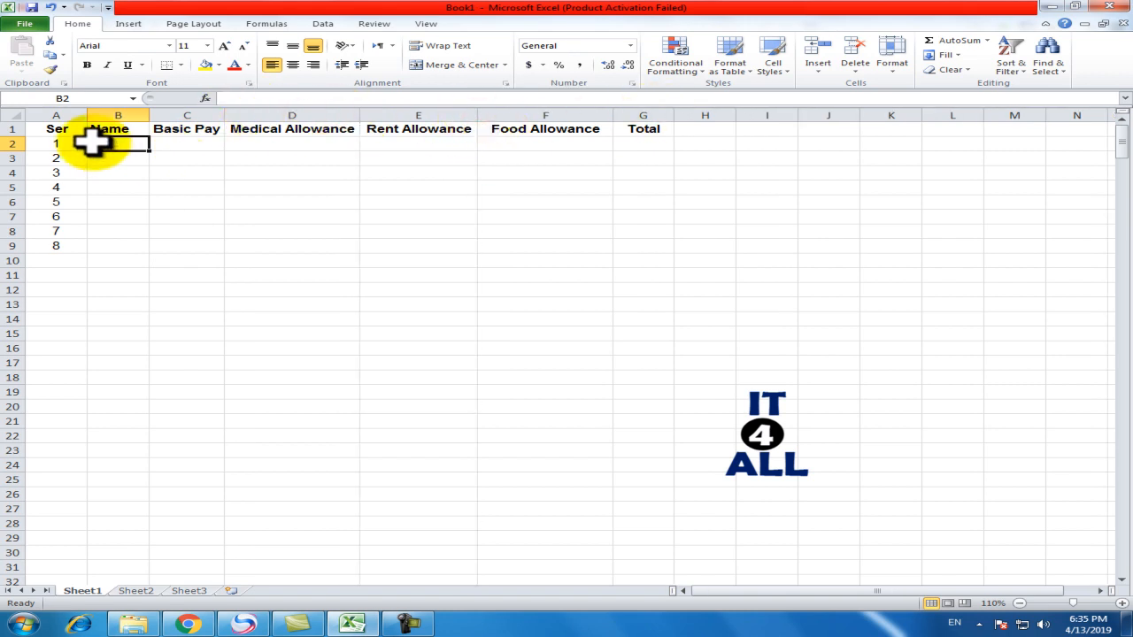
# Enter the eight employees' first names in the Name column, B2:B9
pyautogui.write('Ali')
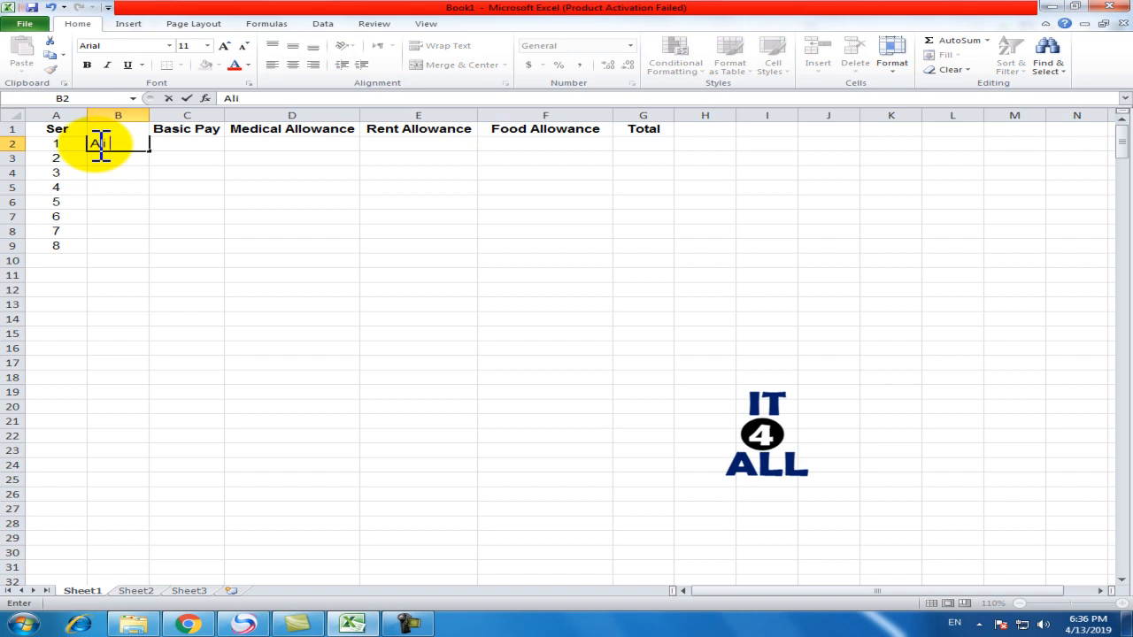
pyautogui.press('Return')
pyautogui.write('Ahmed')
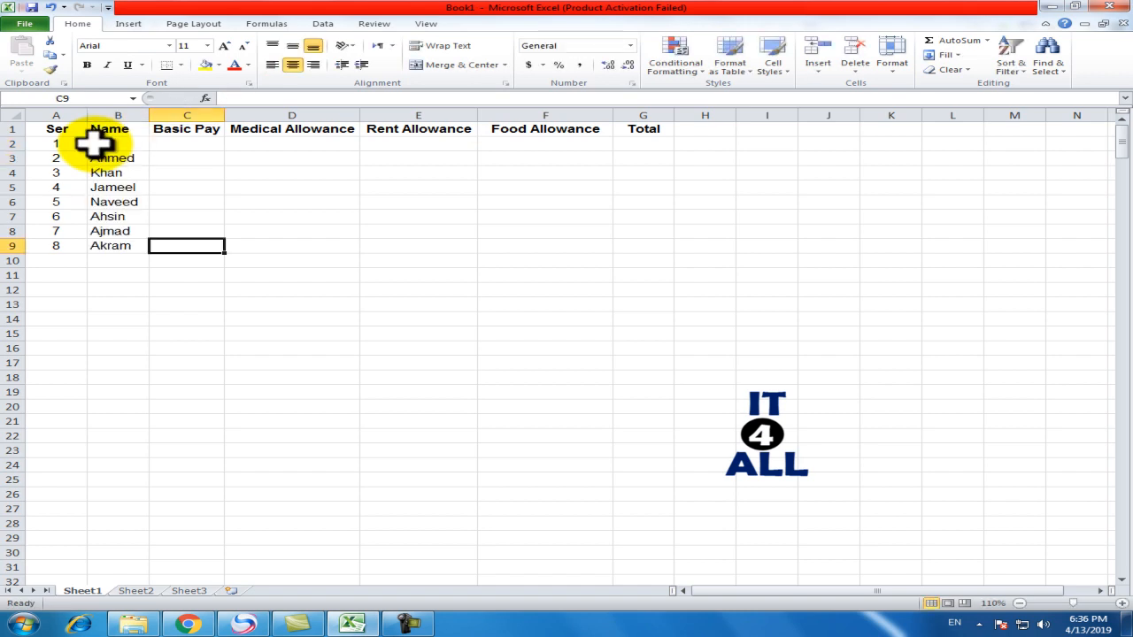
# Fill Basic Pay in C2:C9 with 12450, 12320, 12450, 12366, 12520, 12878, 12456 and 12890
pyautogui.click(187, 145)
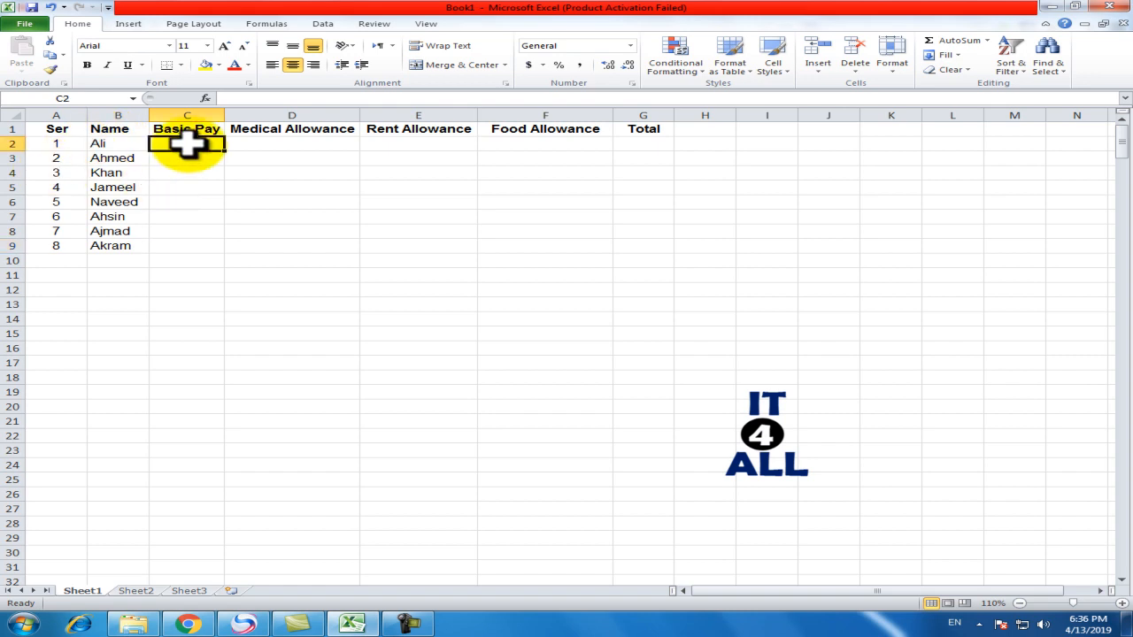
pyautogui.write('12450')
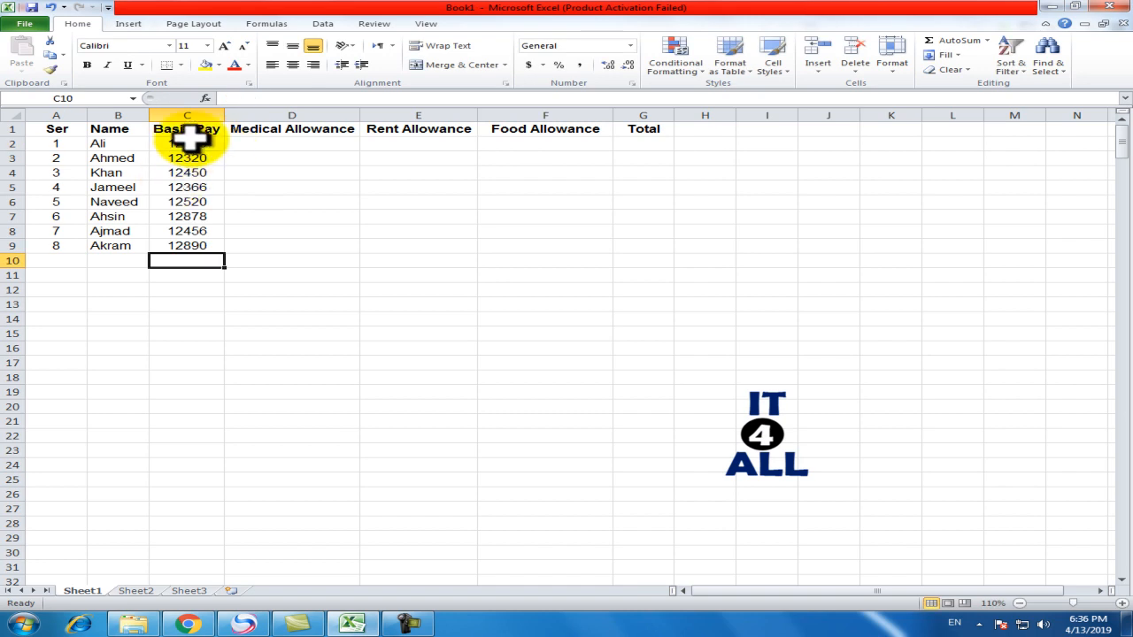
pyautogui.moveTo(189, 139); pyautogui.dragTo(195, 259)
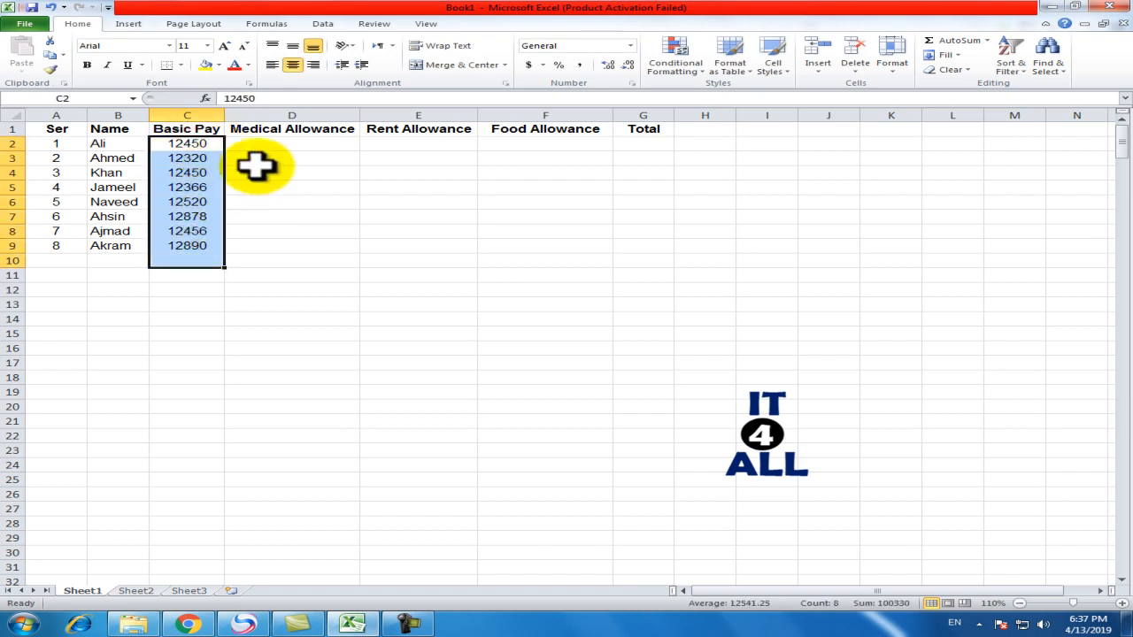
# Enter 1500 as the Medical Allowance in D2 and copy it to D3:D9
pyautogui.click(276, 147)
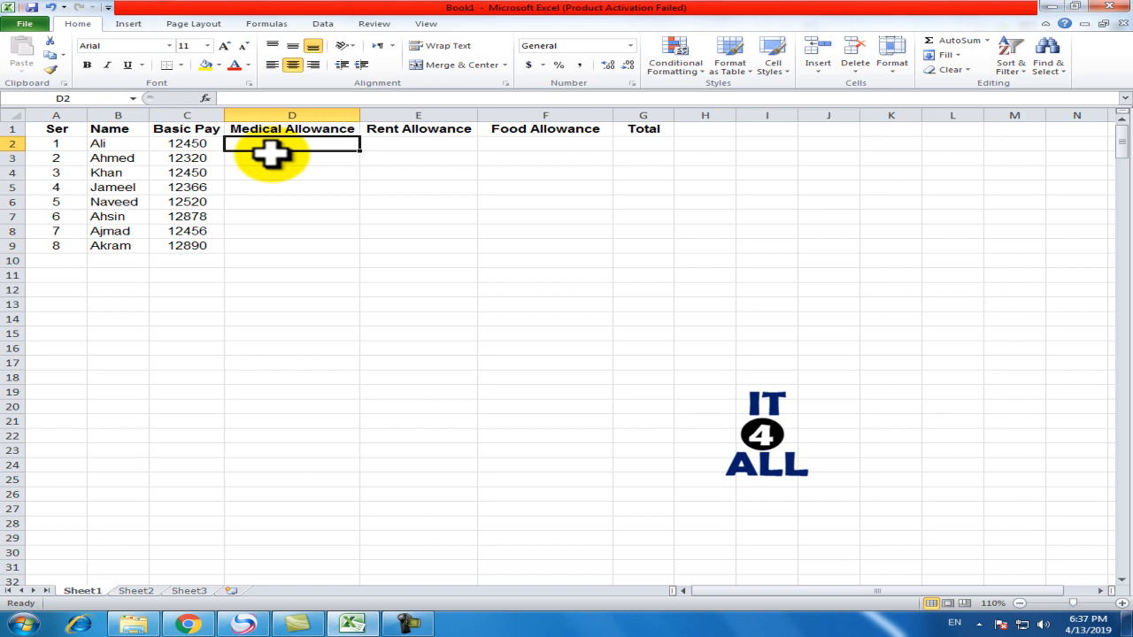
pyautogui.write('1500')
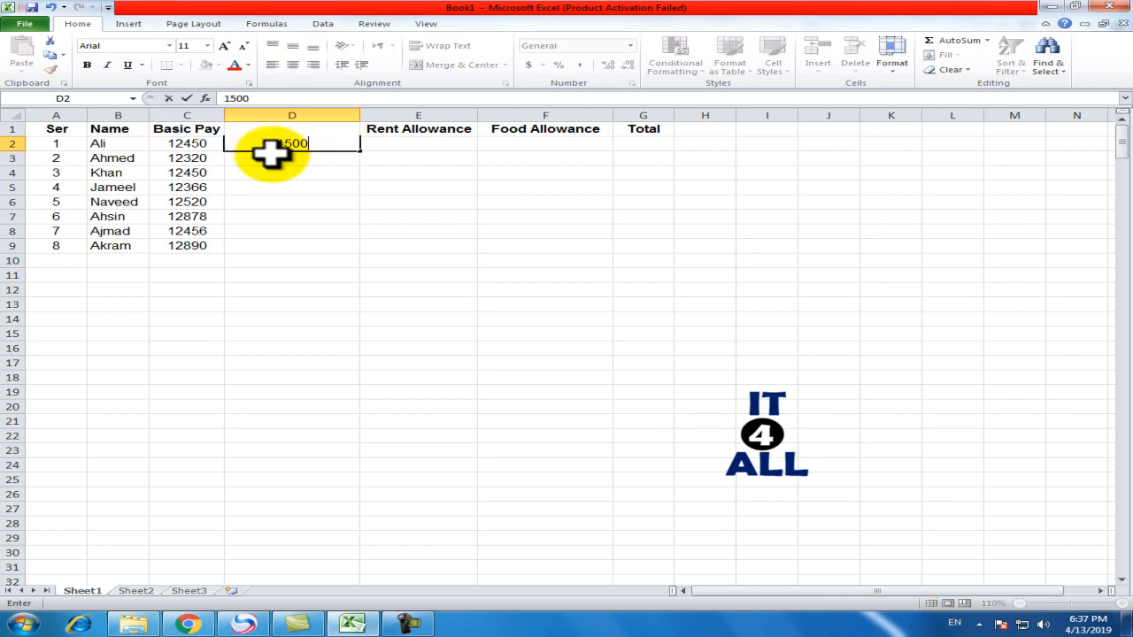
pyautogui.press('Tab')
pyautogui.click(270, 148)
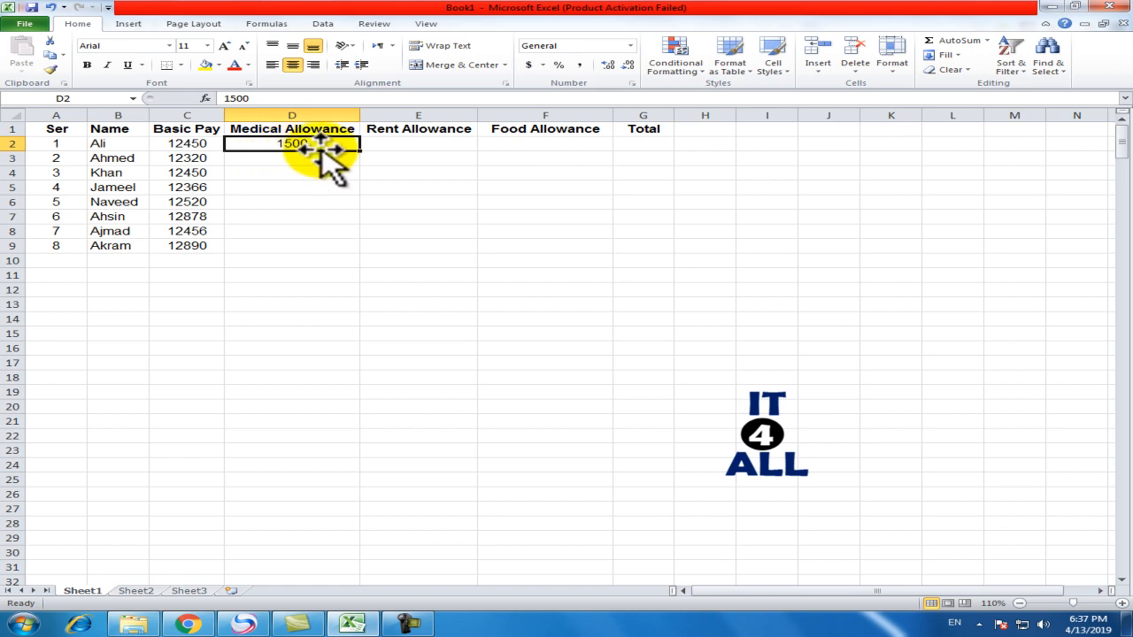
pyautogui.hotkey('ctrl', 'c')
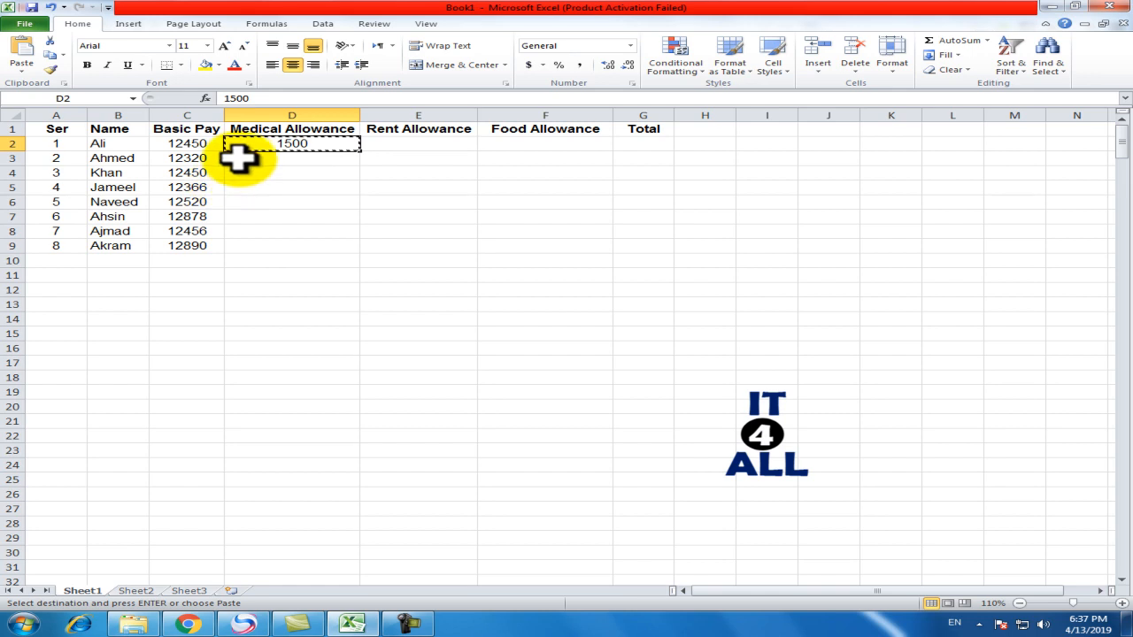
pyautogui.moveTo(239, 157); pyautogui.dragTo(244, 241)
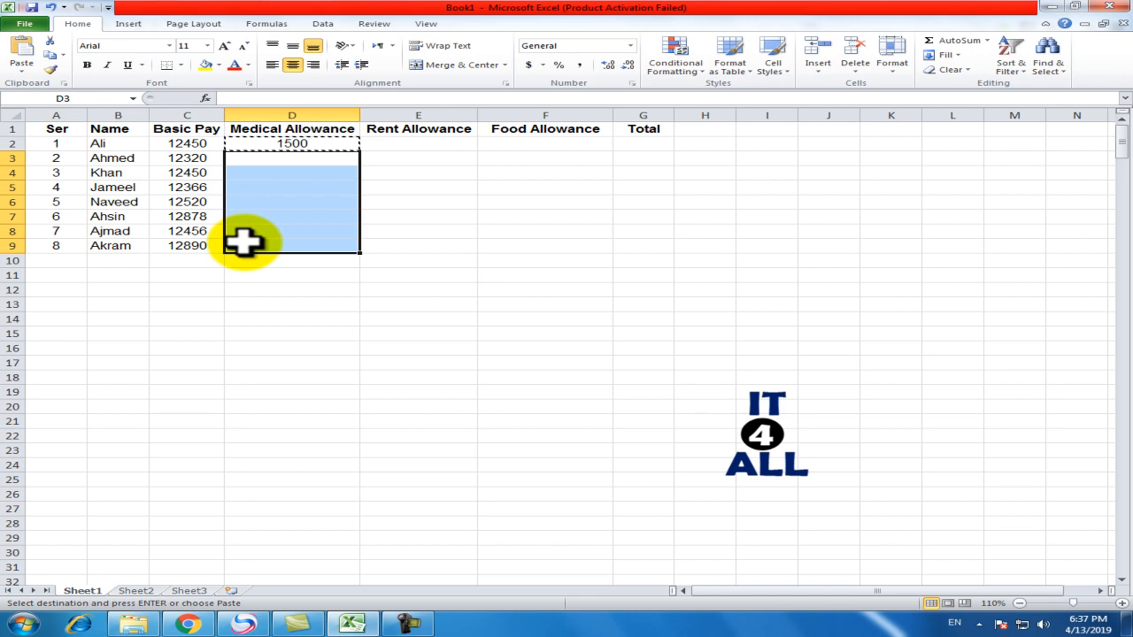
pyautogui.hotkey('ctrl', 'v')
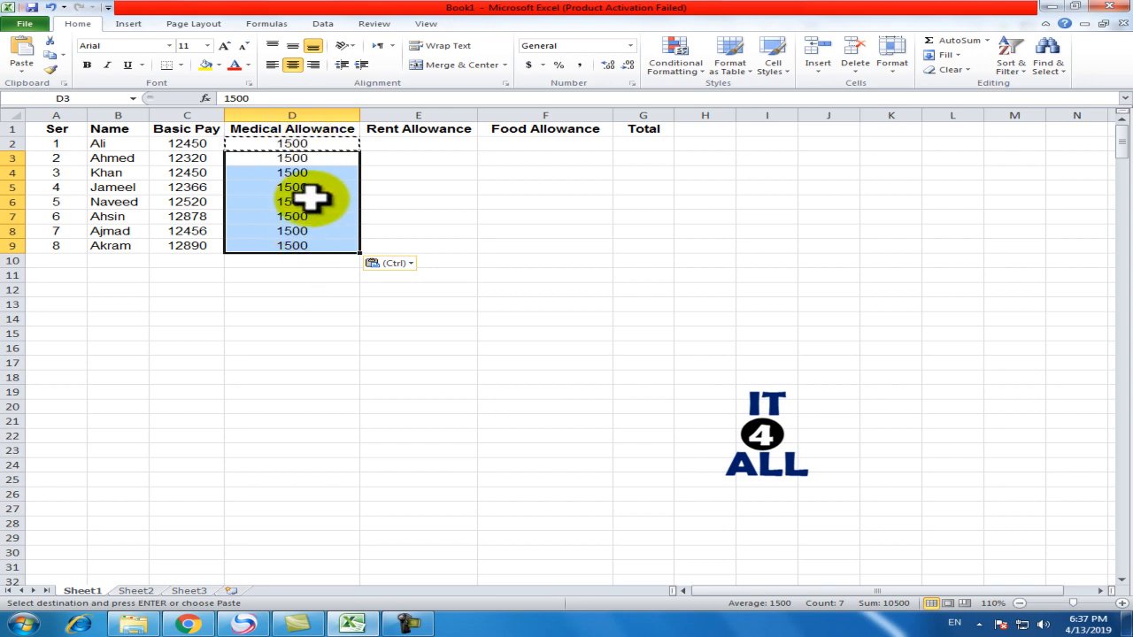
pyautogui.click(404, 172)
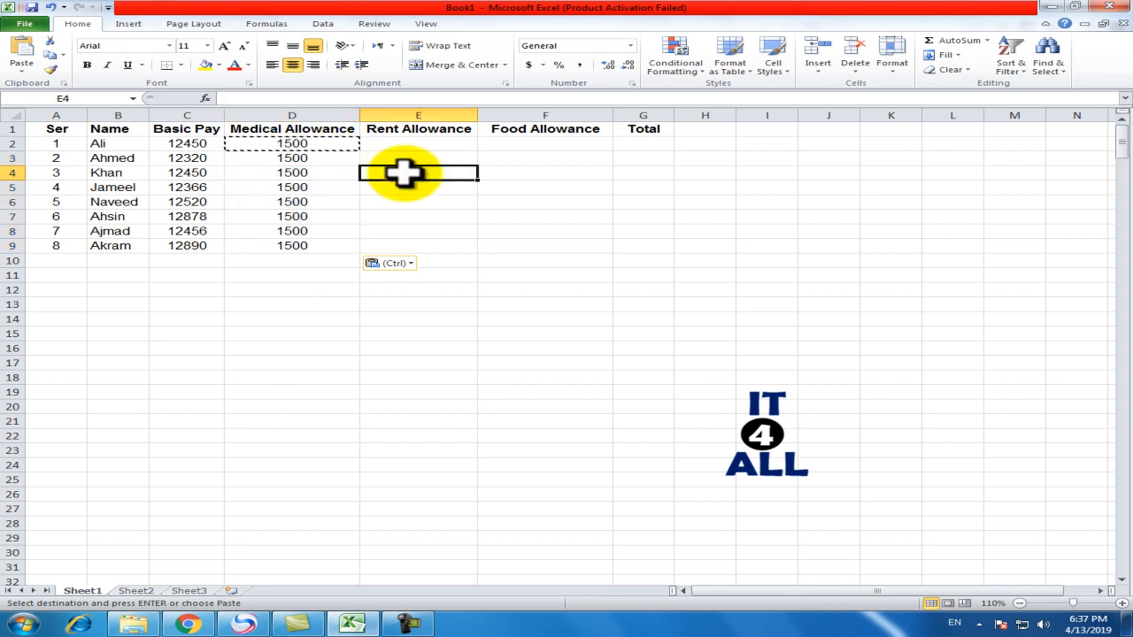
pyautogui.press('Escape')
# Enter 3500 as the Rent Allowance in E2 and copy it to E3:E9
pyautogui.click(387, 143)
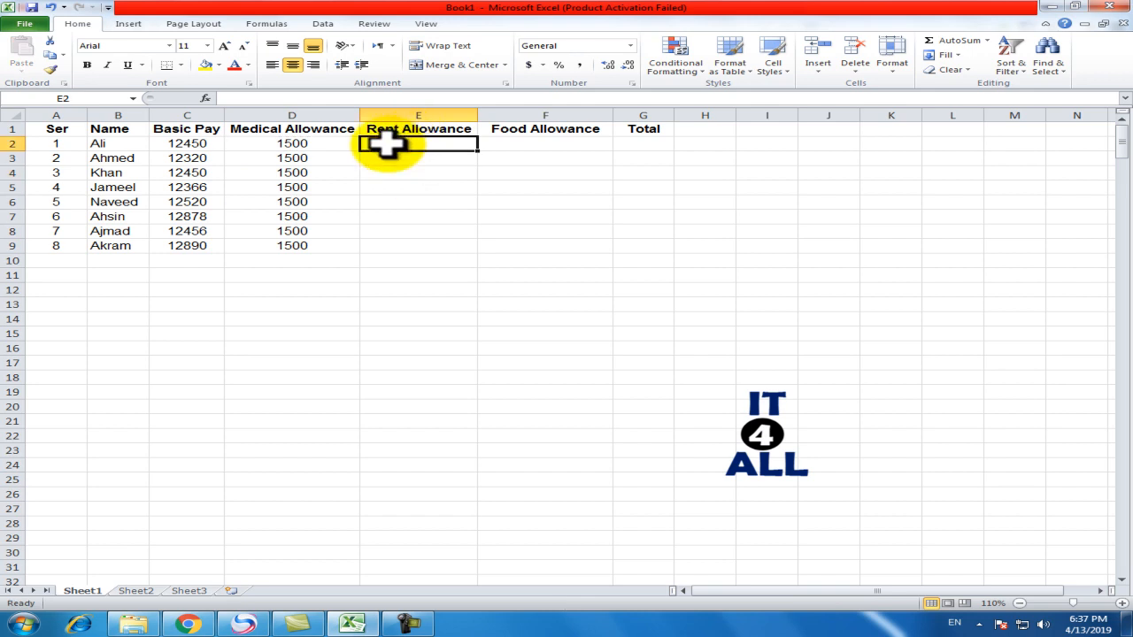
pyautogui.write('3500')
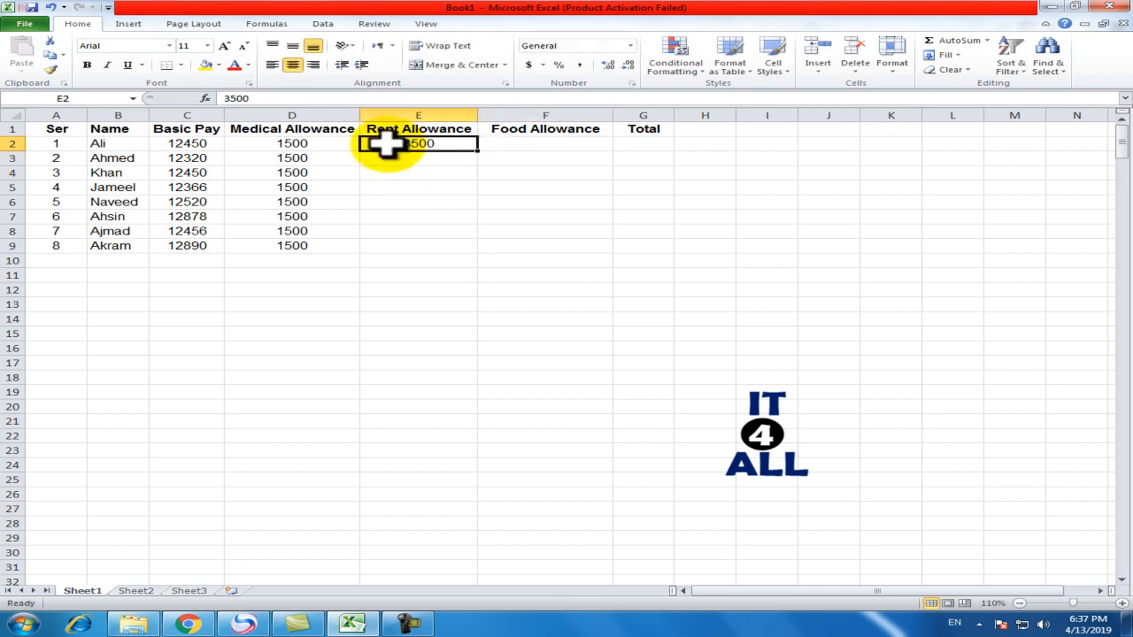
pyautogui.click(53, 57)
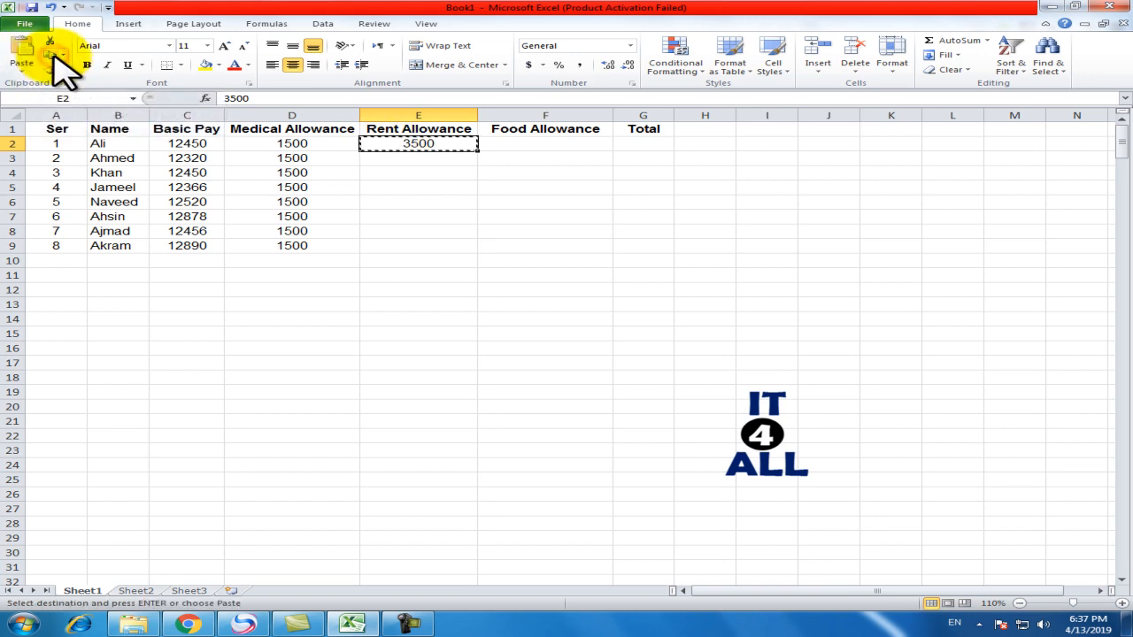
pyautogui.moveTo(380, 160); pyautogui.dragTo(388, 246)
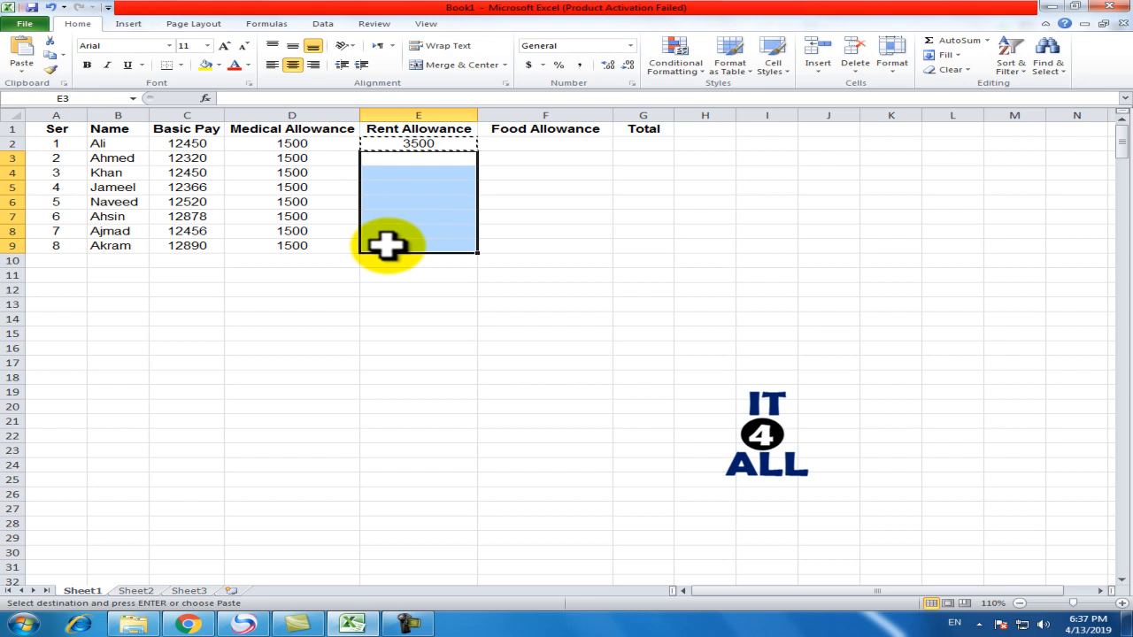
pyautogui.click(25, 53)
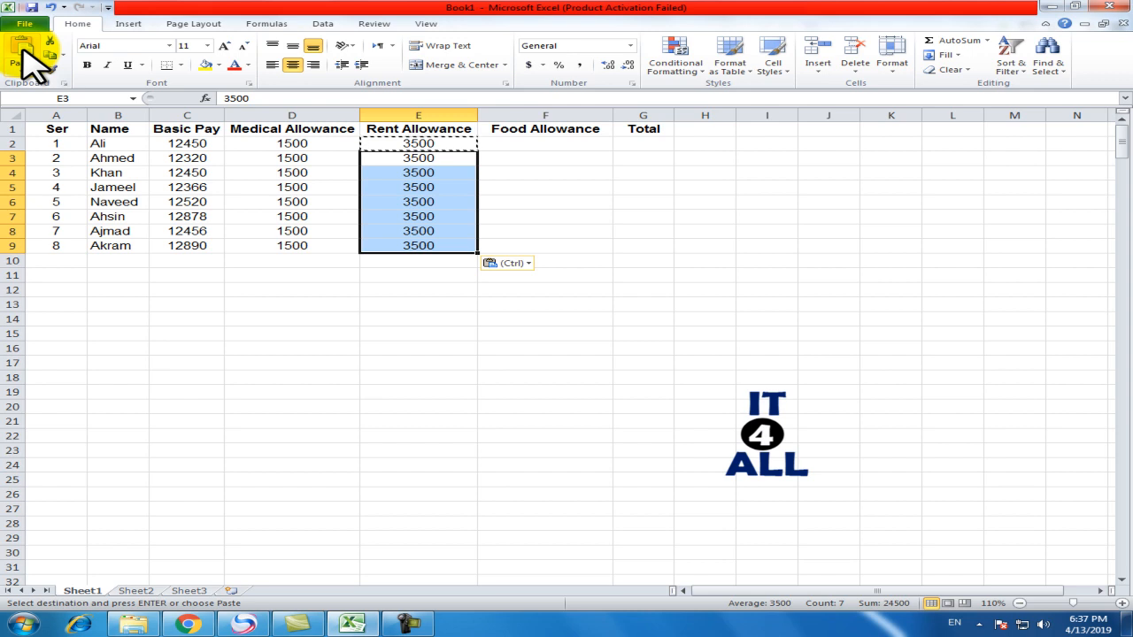
# Enter 2000 as the Food Allowance in F2 and copy it to F3:F9
pyautogui.click(542, 144)
pyautogui.press('Escape')
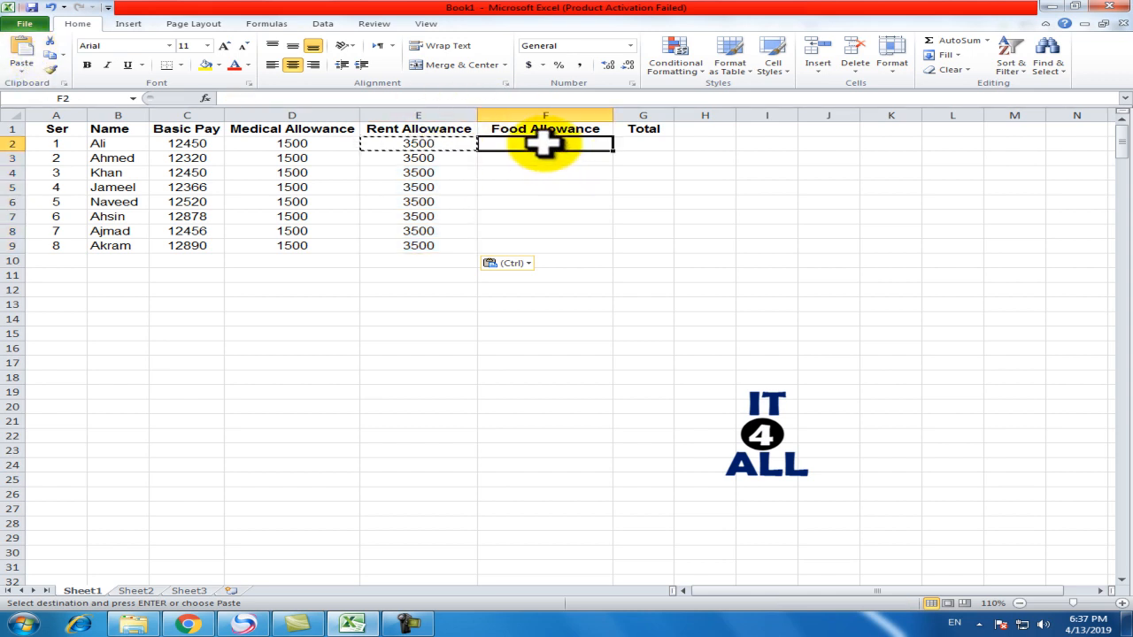
pyautogui.write('2000')
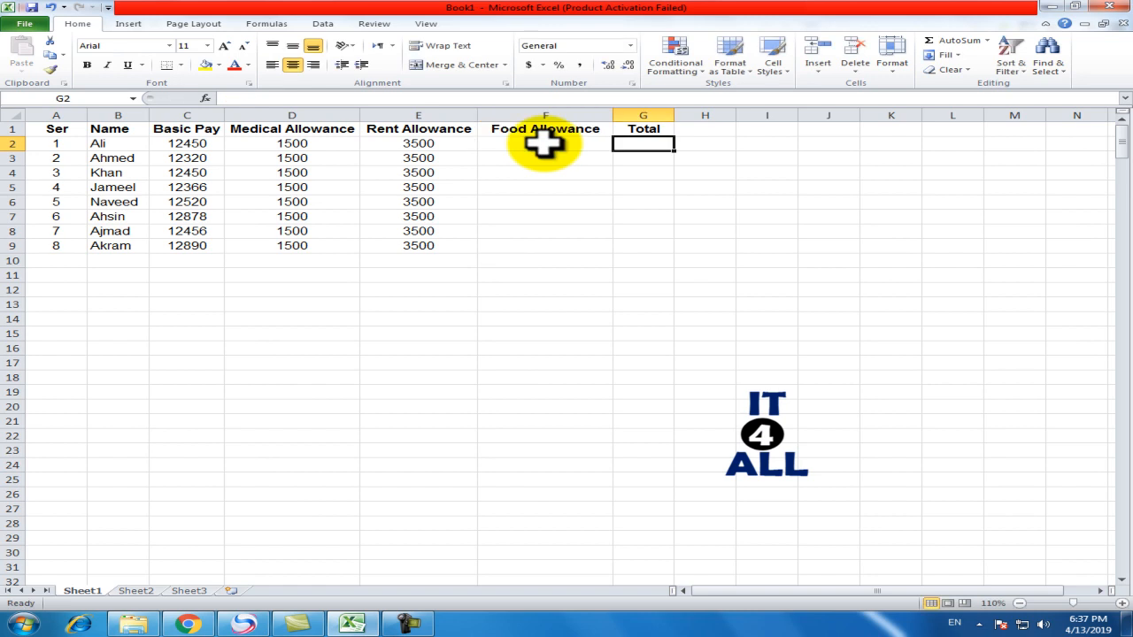
pyautogui.click(543, 144)
pyautogui.click(50, 54)
pyautogui.moveTo(512, 161); pyautogui.dragTo(505, 245)
pyautogui.click(10, 43)
pyautogui.press('Escape')
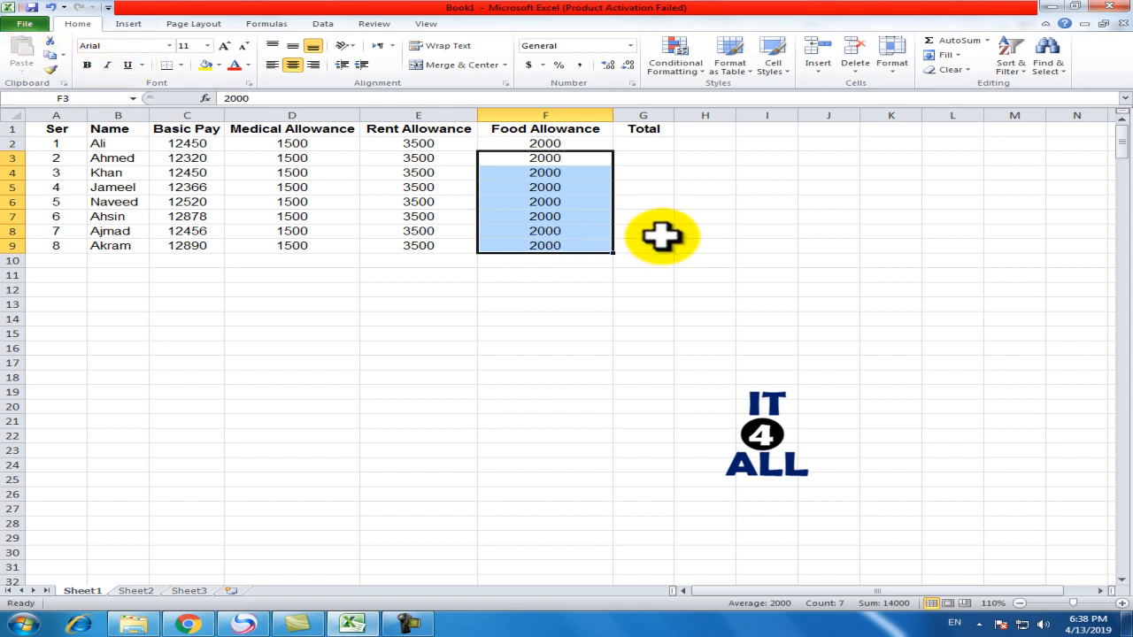
pyautogui.click(708, 245)
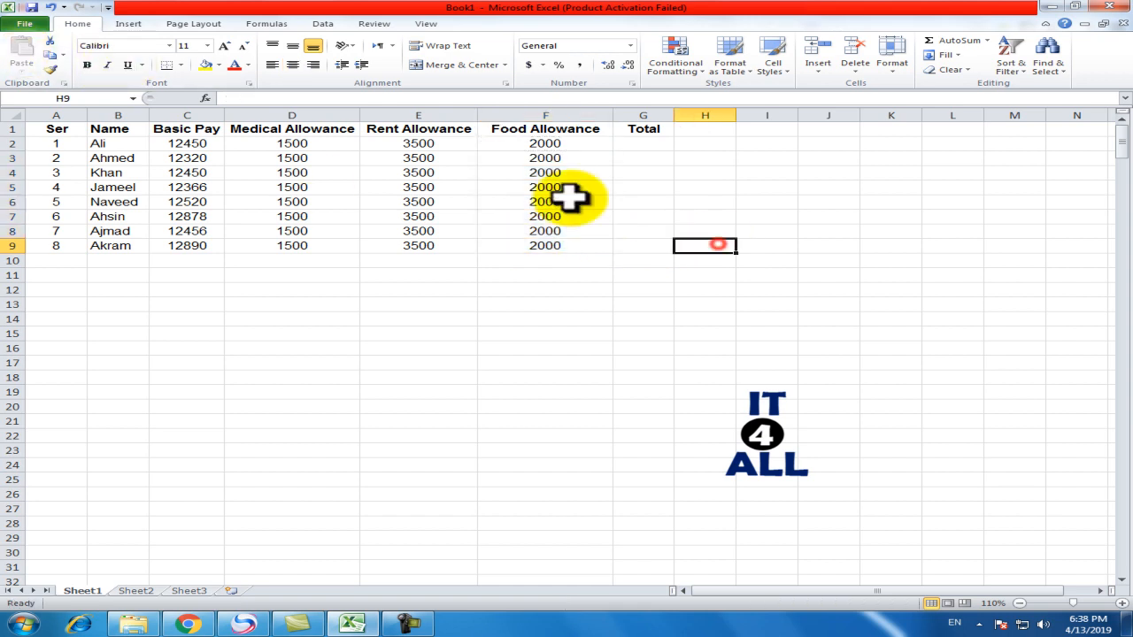
# Enter the formula =sum(C2,D2,E2,F2) in G2 to total the first employee's pay and allowances
pyautogui.click(641, 145)
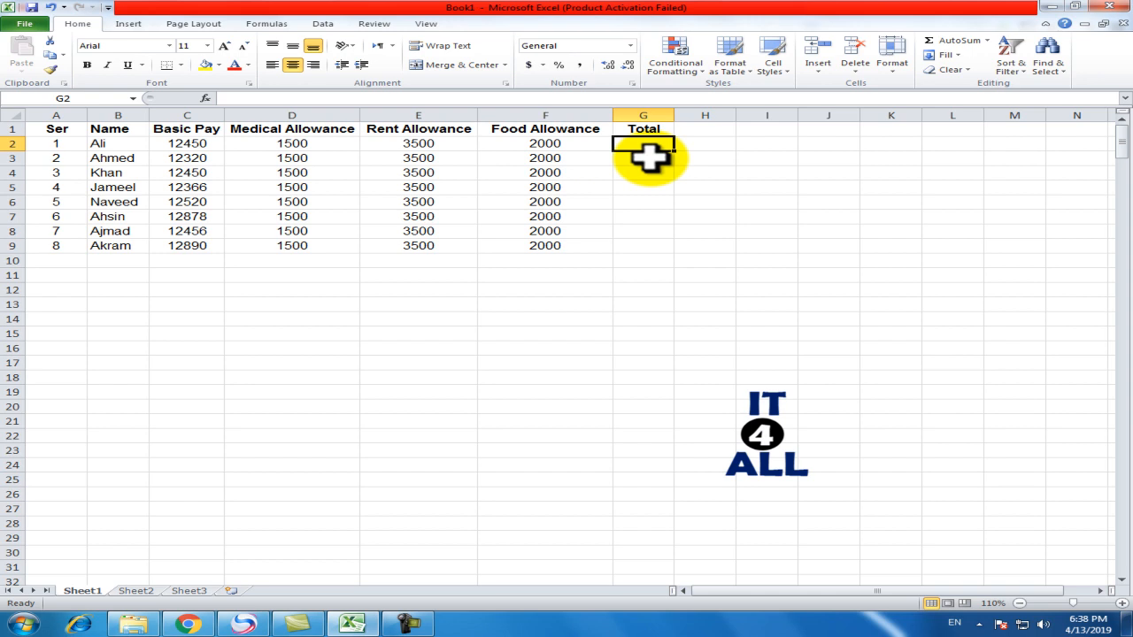
pyautogui.write('=')
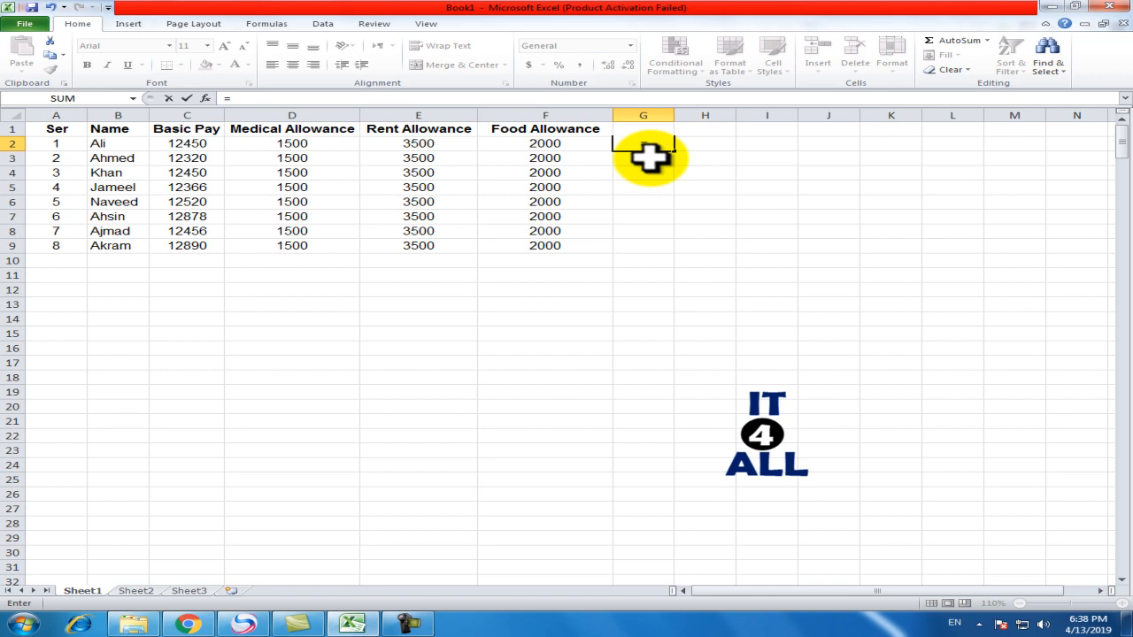
pyautogui.write('sum')
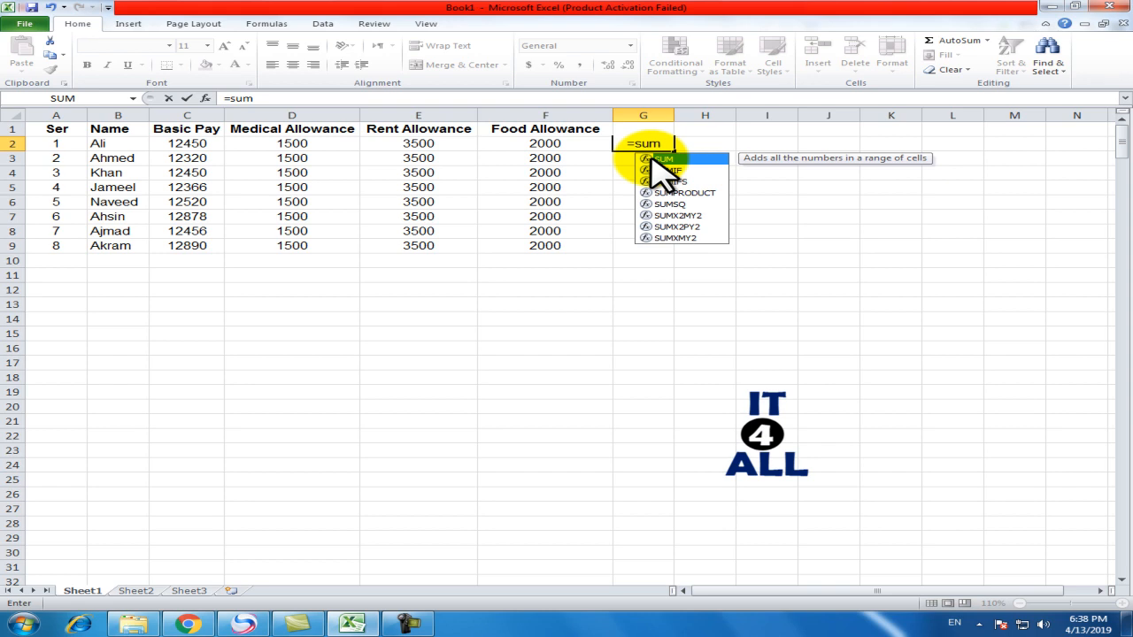
pyautogui.write('(')
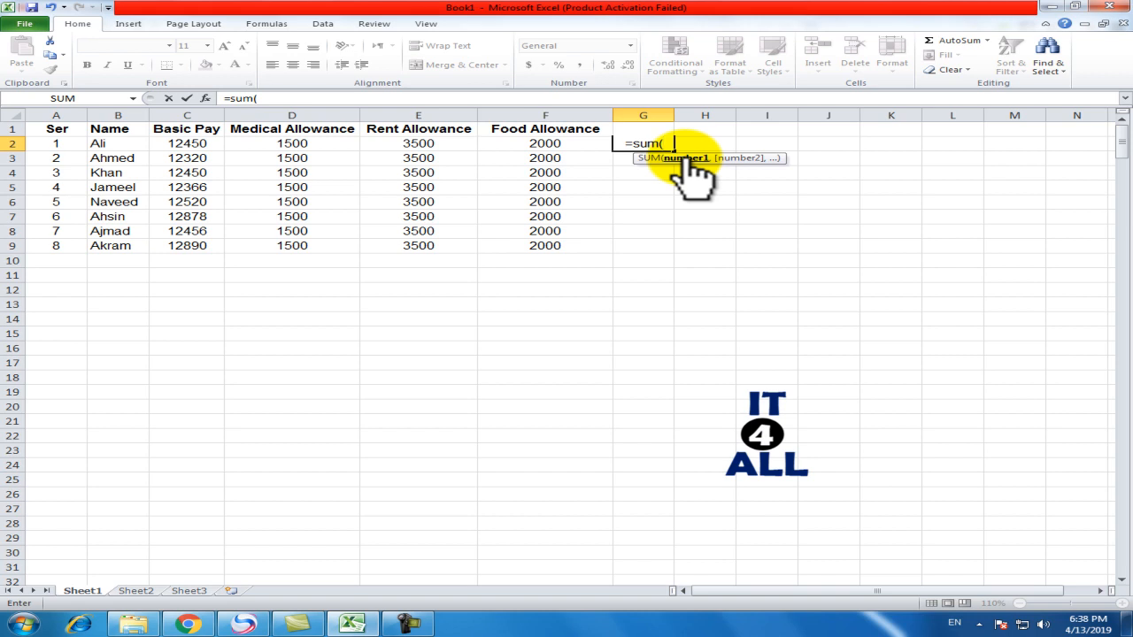
pyautogui.click(195, 144)
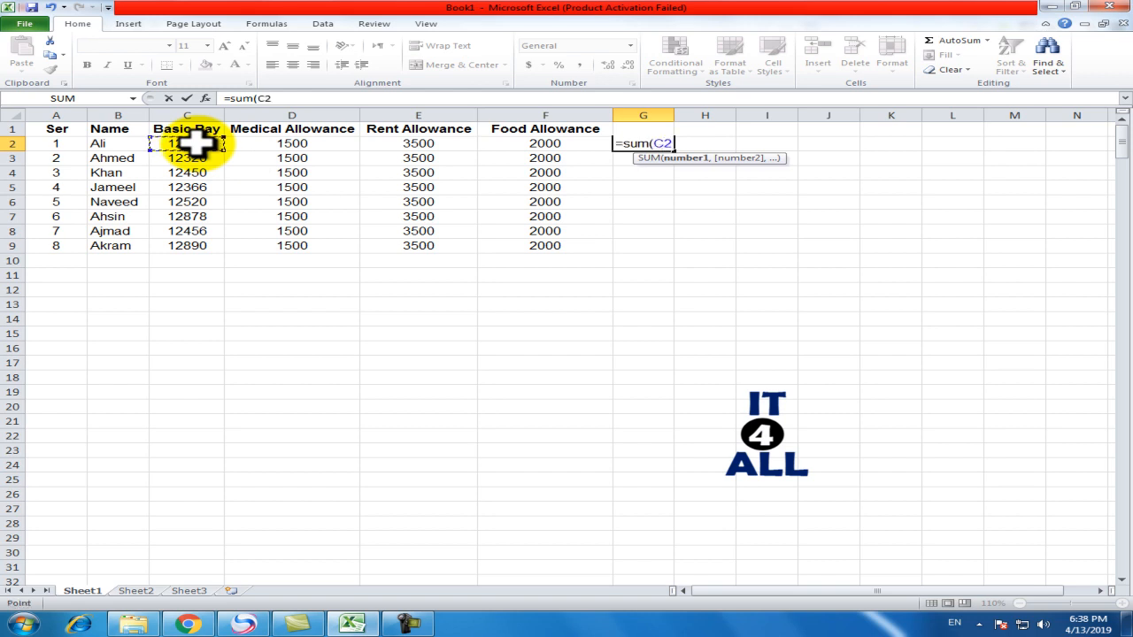
pyautogui.write(',')
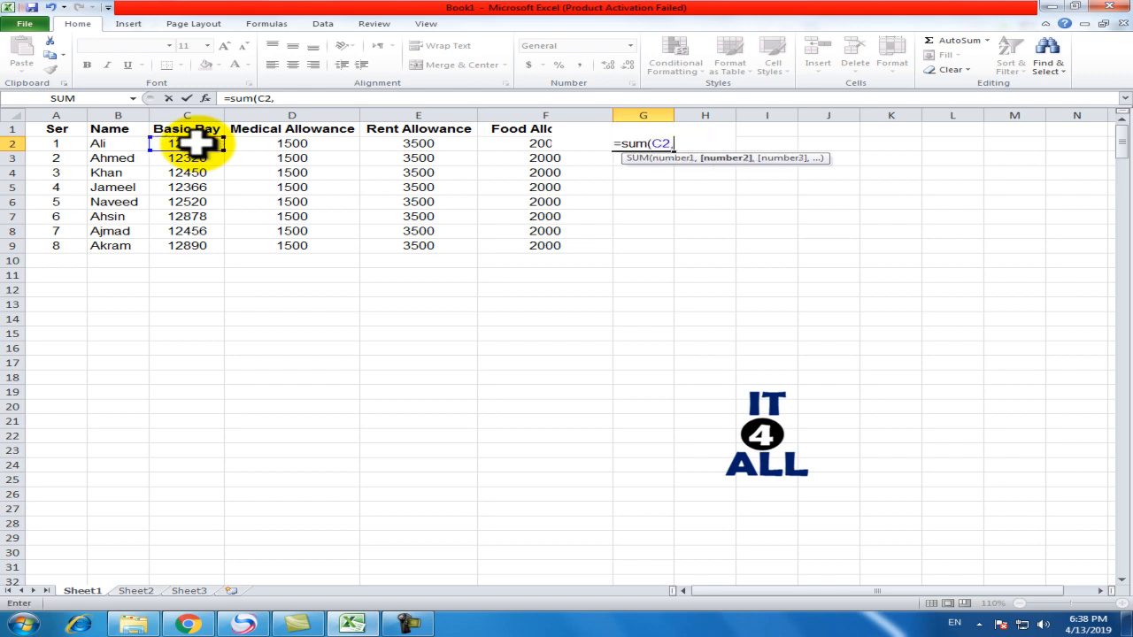
pyautogui.click(297, 145)
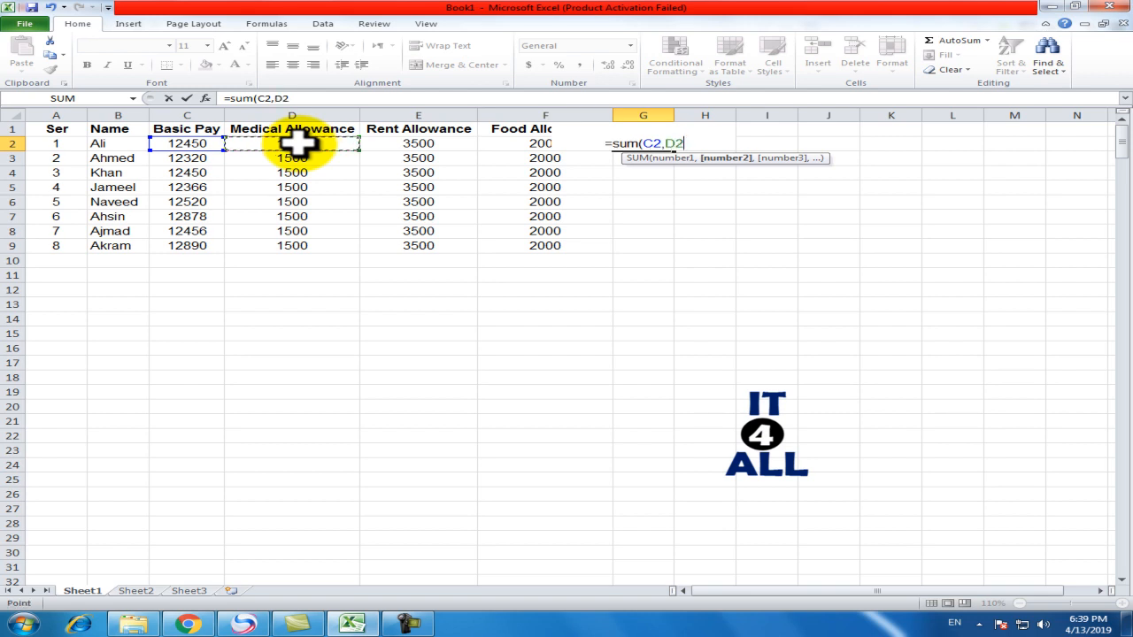
pyautogui.write(',')
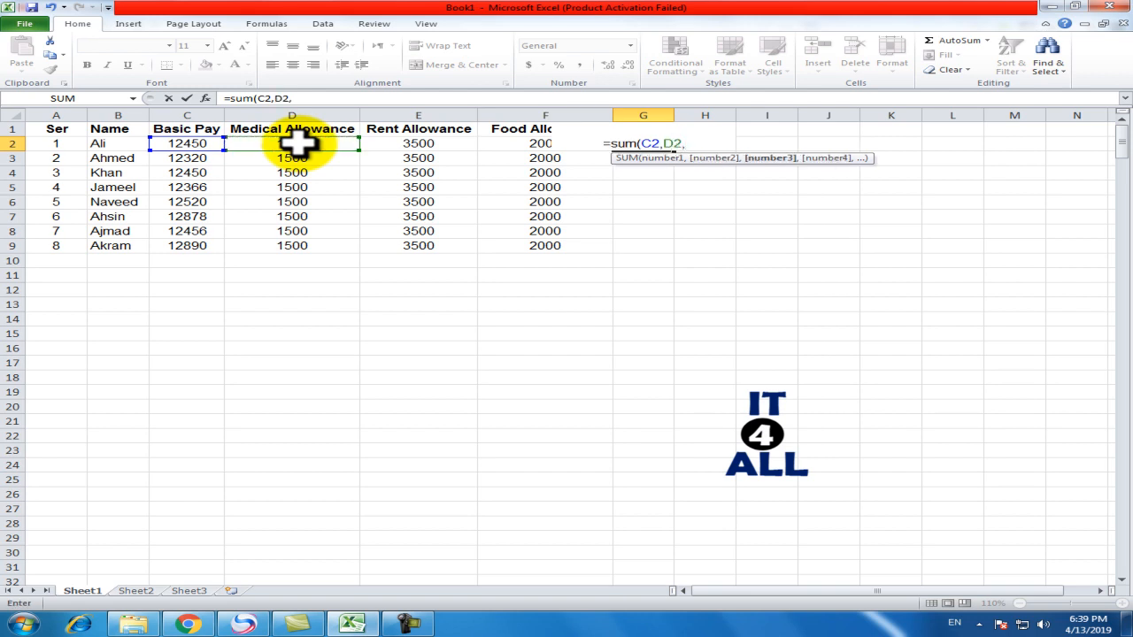
pyautogui.click(418, 144)
pyautogui.write(',')
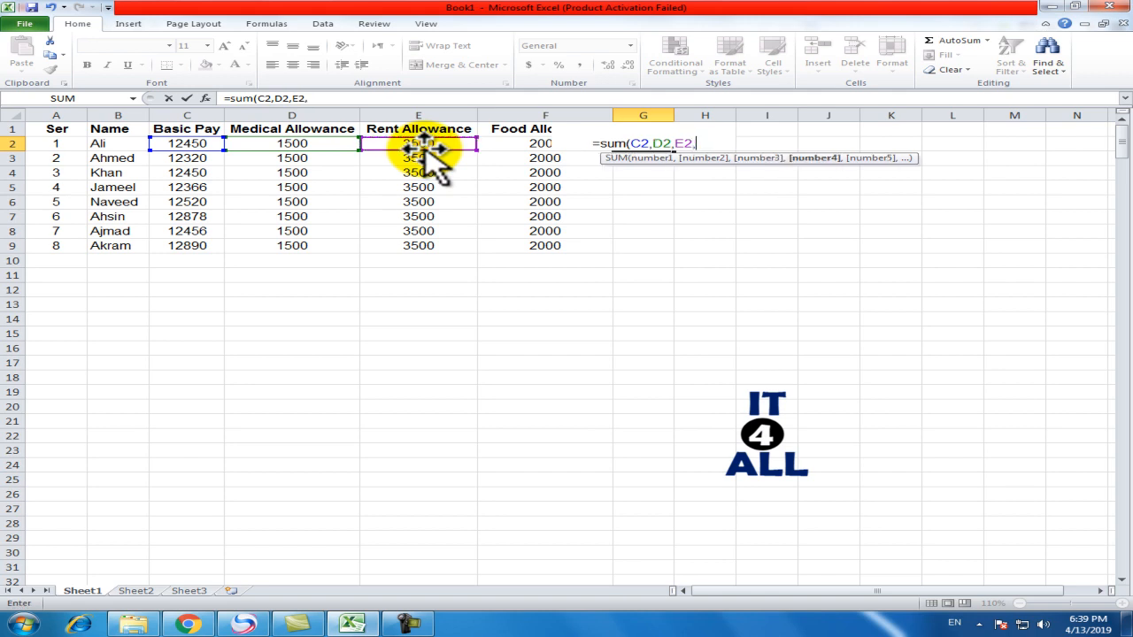
pyautogui.click(529, 143)
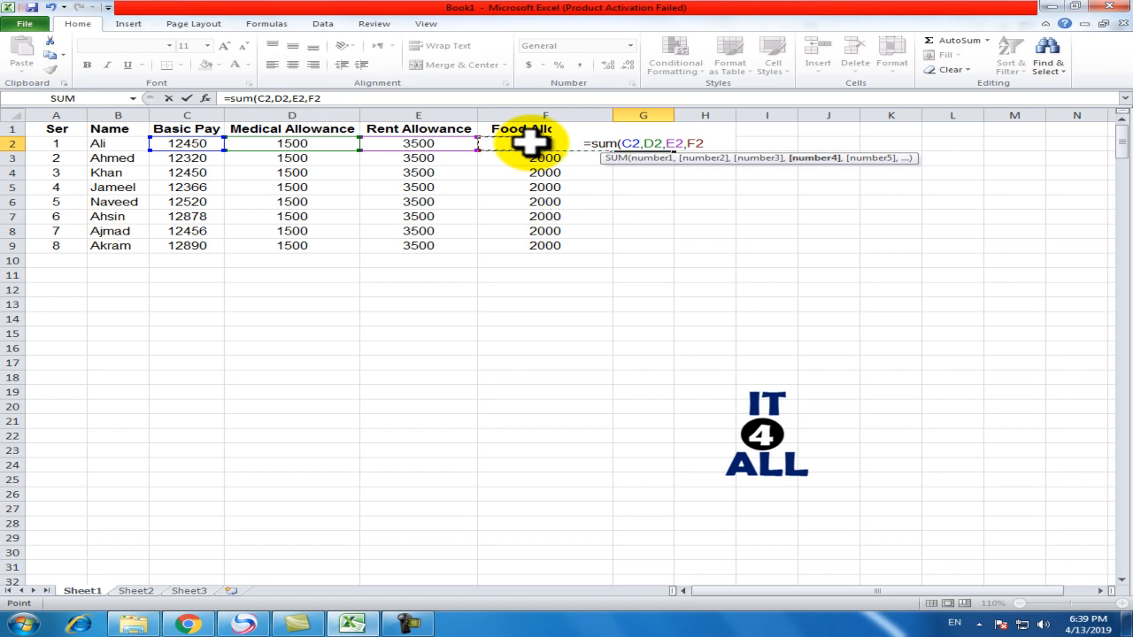
pyautogui.write(')')
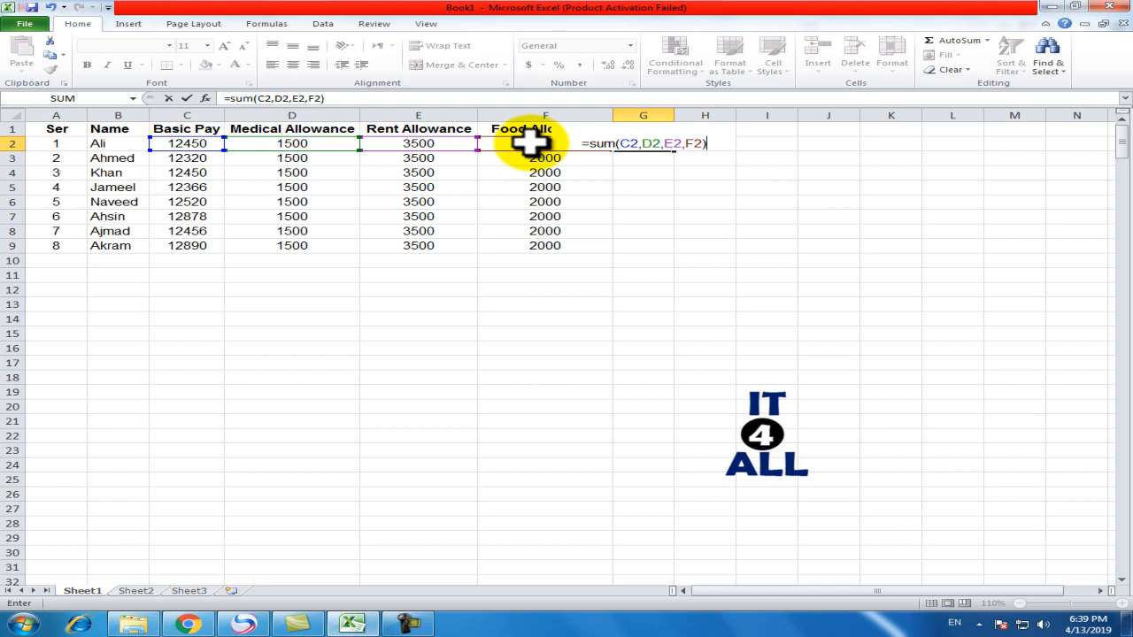
pyautogui.press('Return')
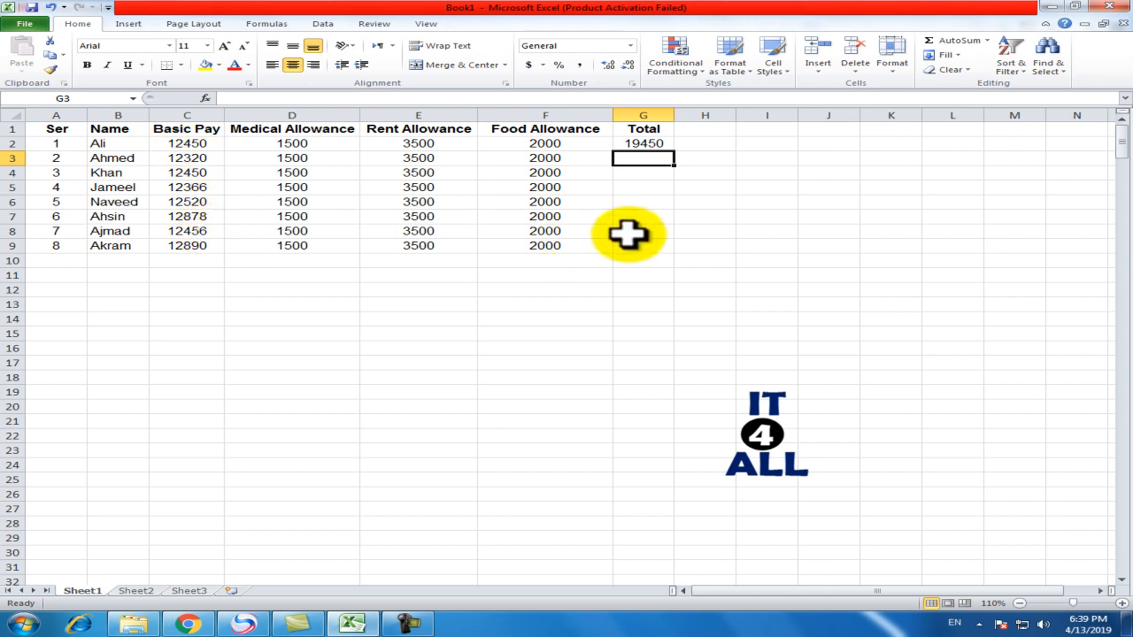
# Fill the SUM formula from G2 down through G9 for the remaining employees
pyautogui.click(646, 144)
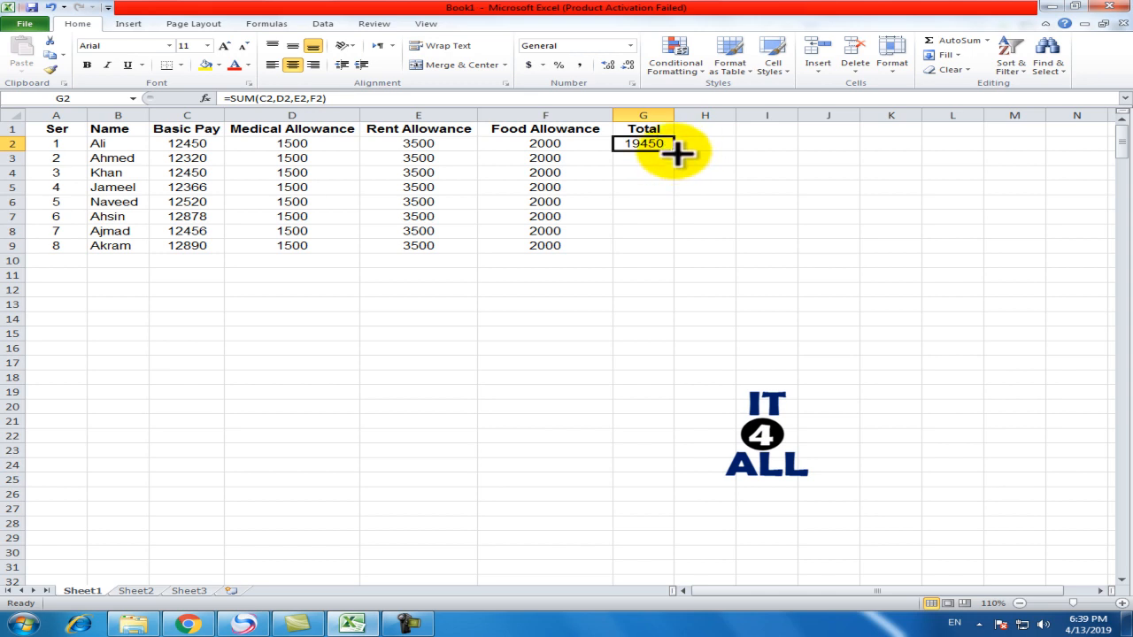
pyautogui.moveTo(675, 154); pyautogui.dragTo(665, 248)
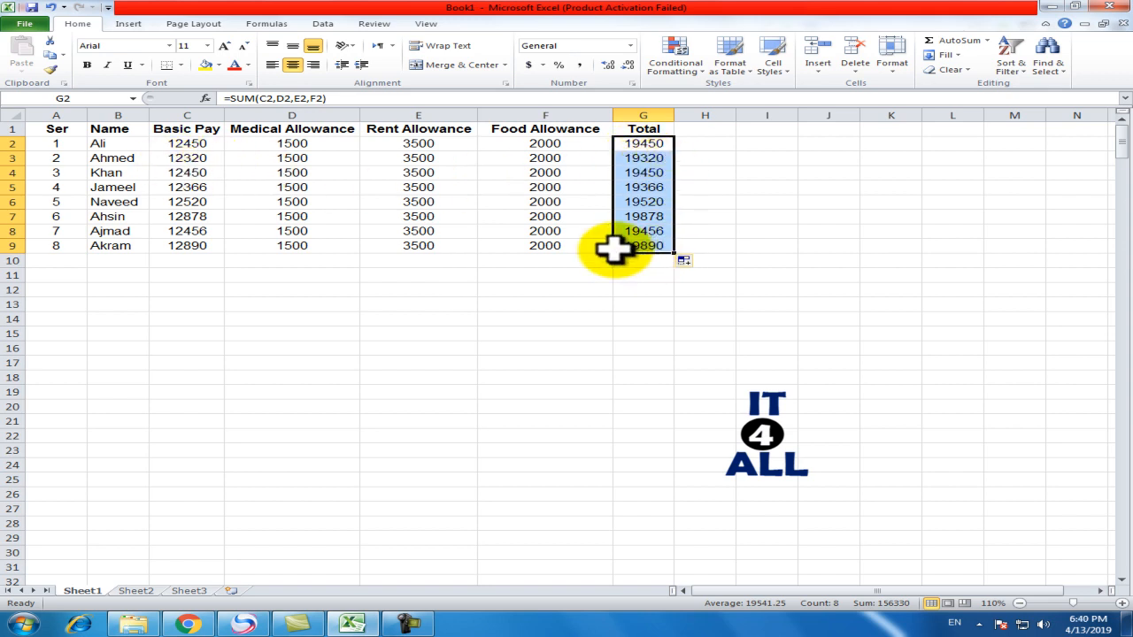
pyautogui.click(724, 172)
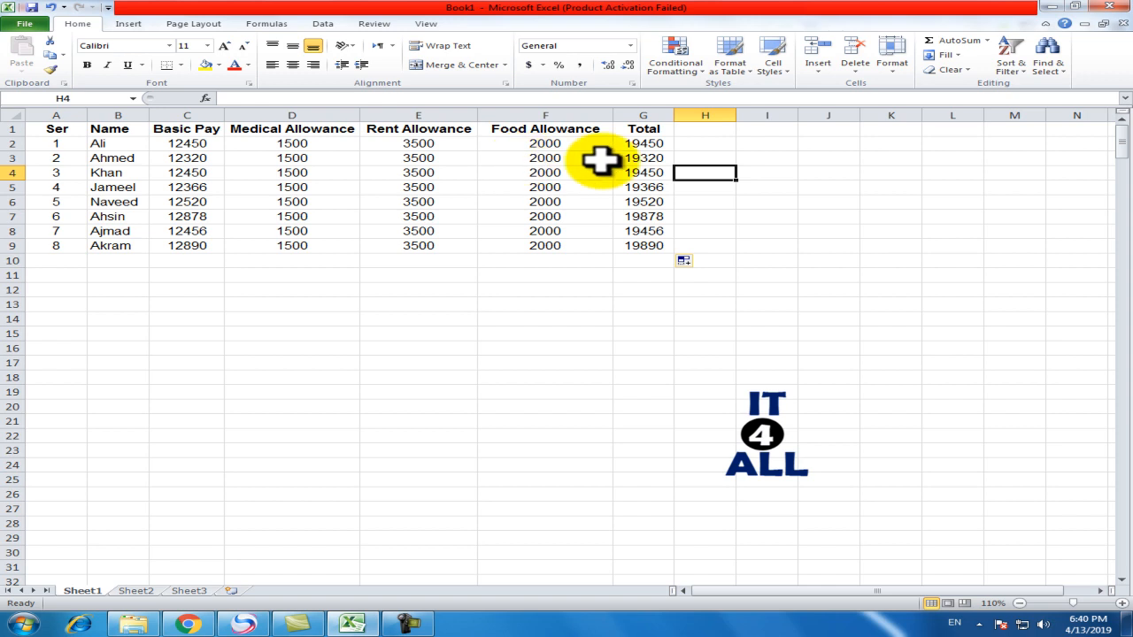
# Set the second employee's Food Allowance in F3 to 5000
pyautogui.click(540, 158)
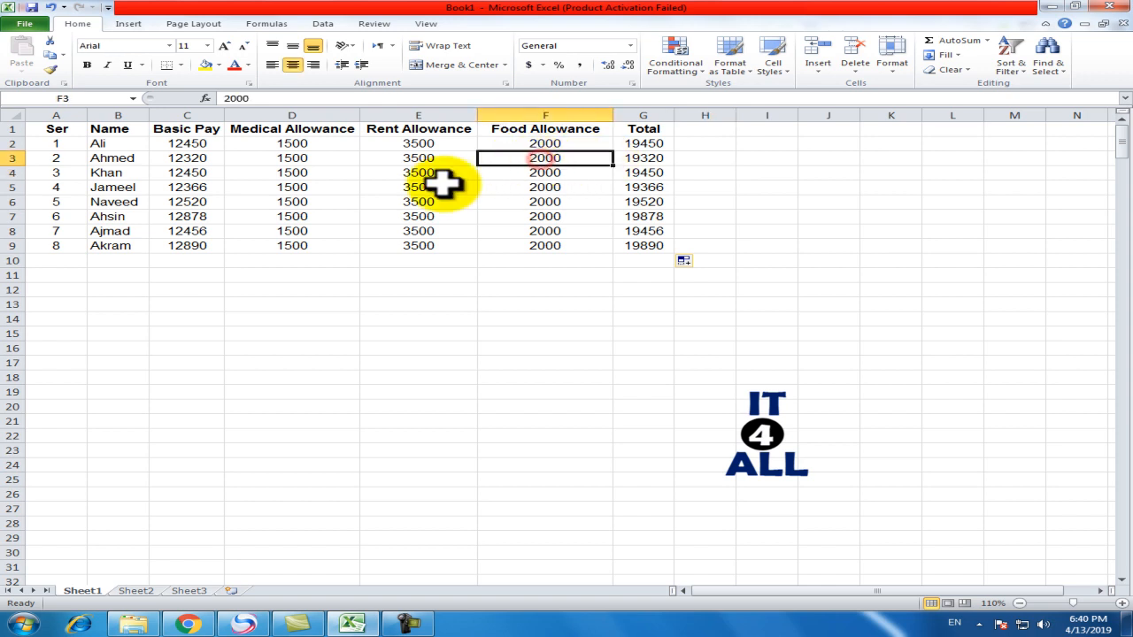
pyautogui.write('5000')
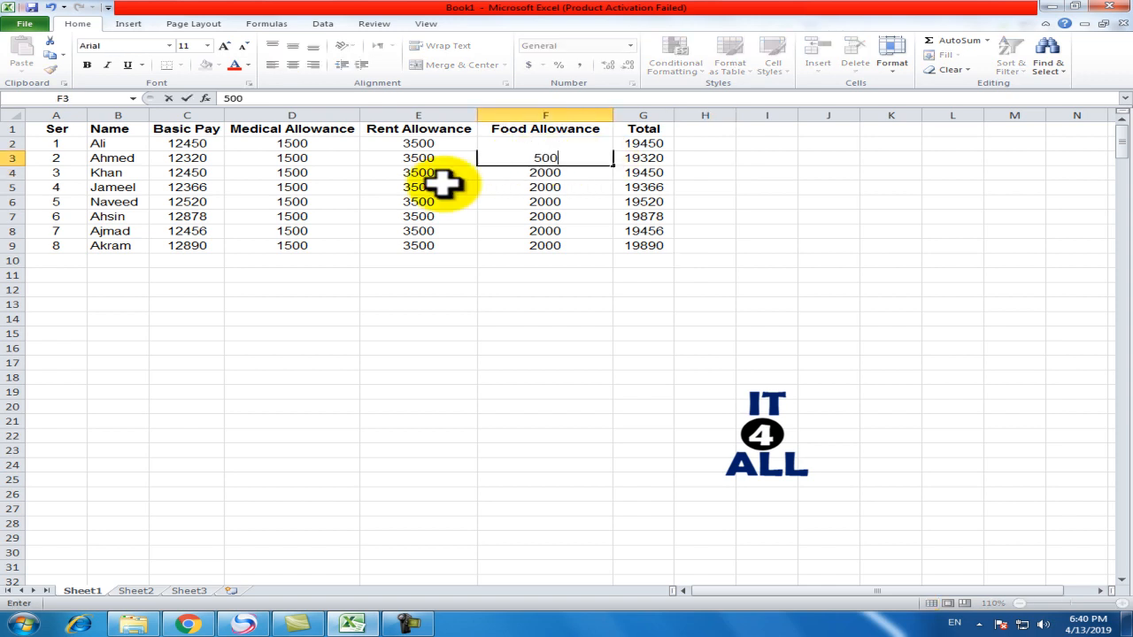
pyautogui.press('Tab')
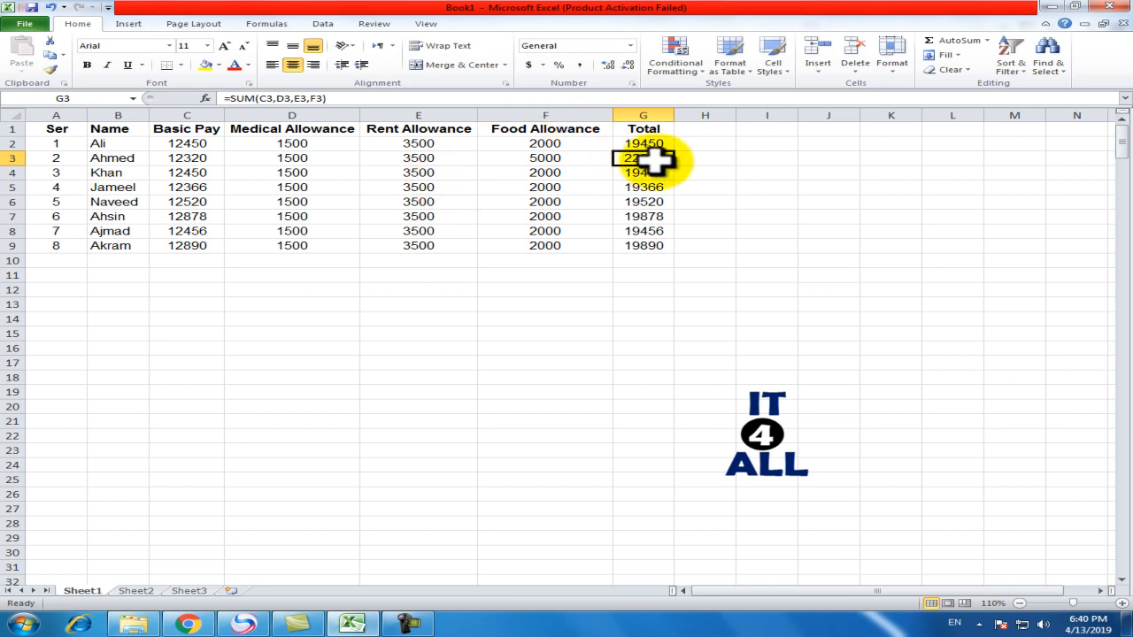
# Set the second employee's Food Allowance in F3 to 0
pyautogui.click(552, 157)
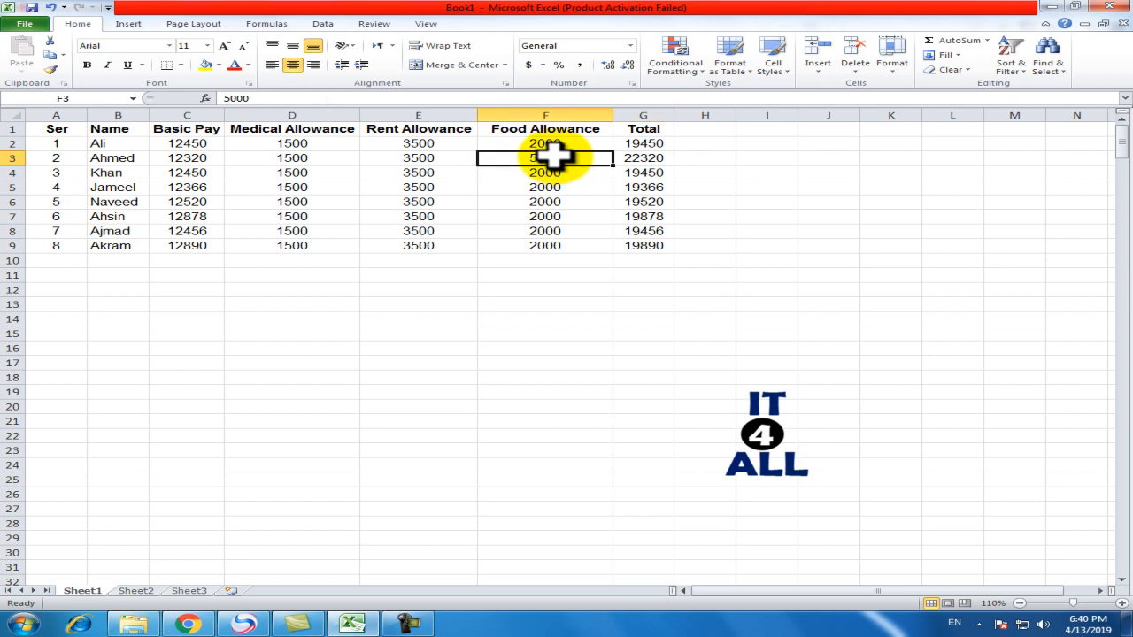
pyautogui.write('0')
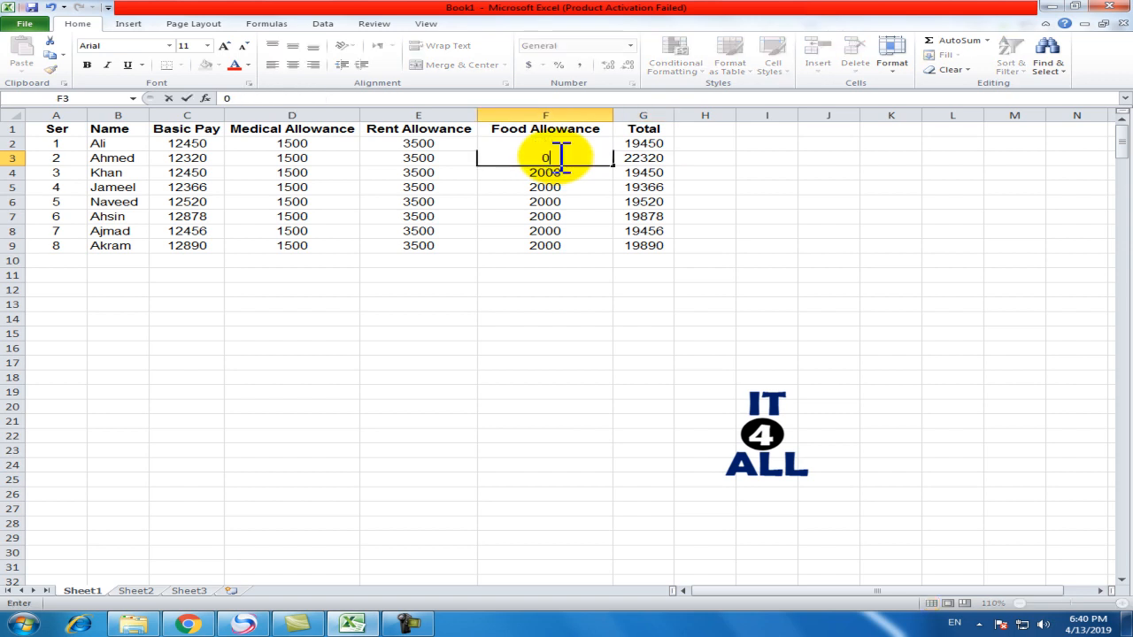
pyautogui.click(649, 160)
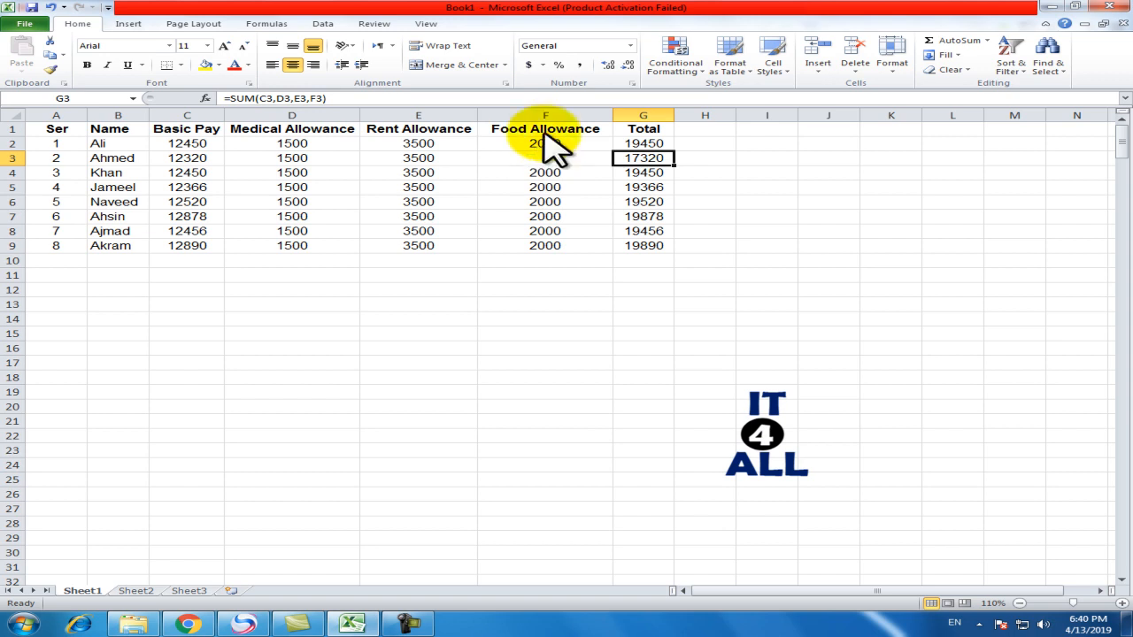
# Clear all the formulas from the Total column, G2:G9
pyautogui.click(641, 142)
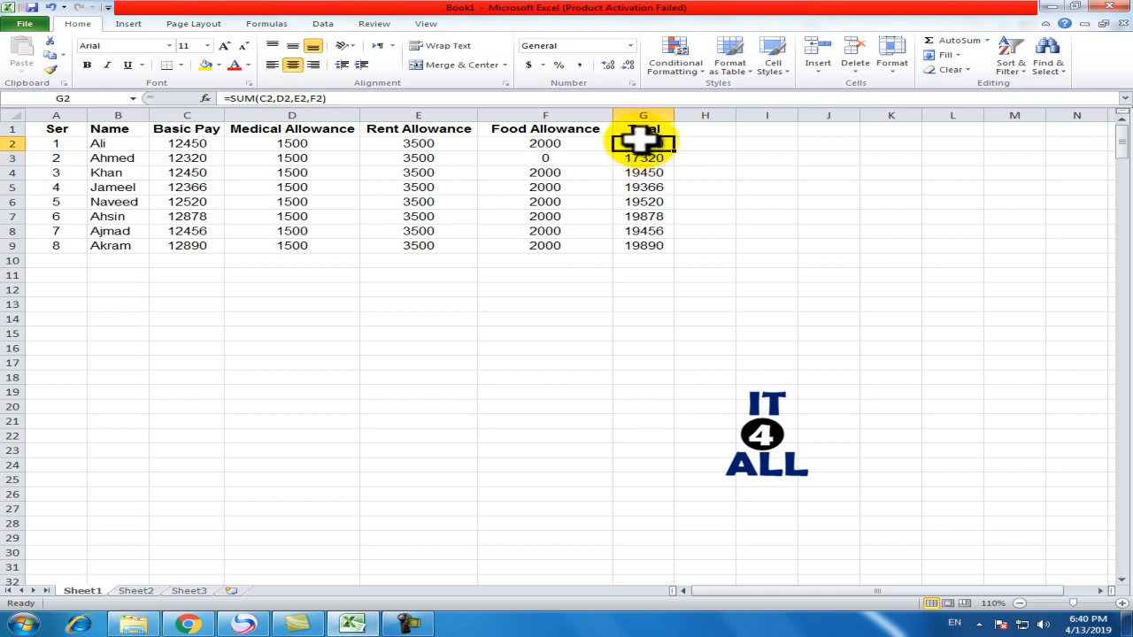
pyautogui.moveTo(641, 141); pyautogui.dragTo(638, 247)
pyautogui.press('Delete')
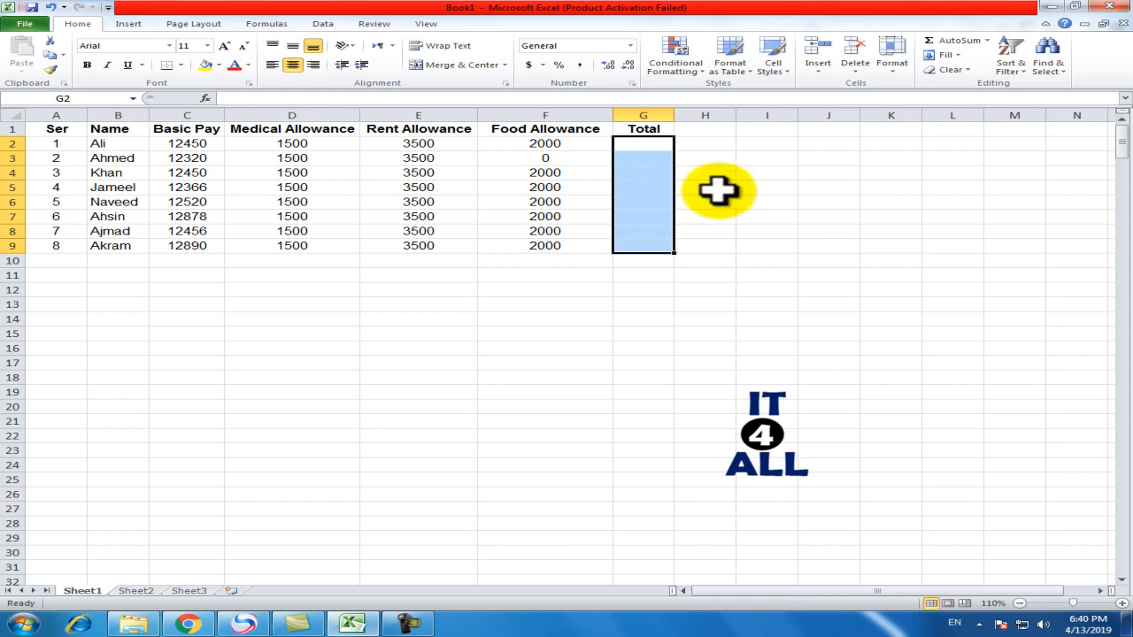
# Total the first employee's pay and allowances in G2 using AutoSum over C2:F2
pyautogui.click(632, 144)
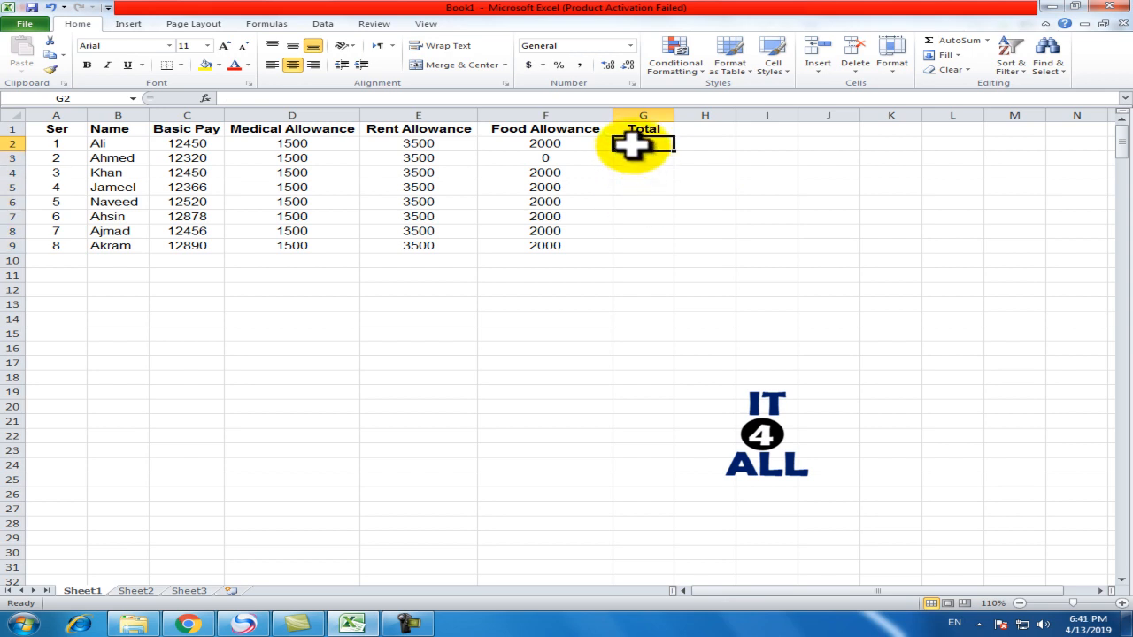
pyautogui.click(624, 200)
pyautogui.click(639, 145)
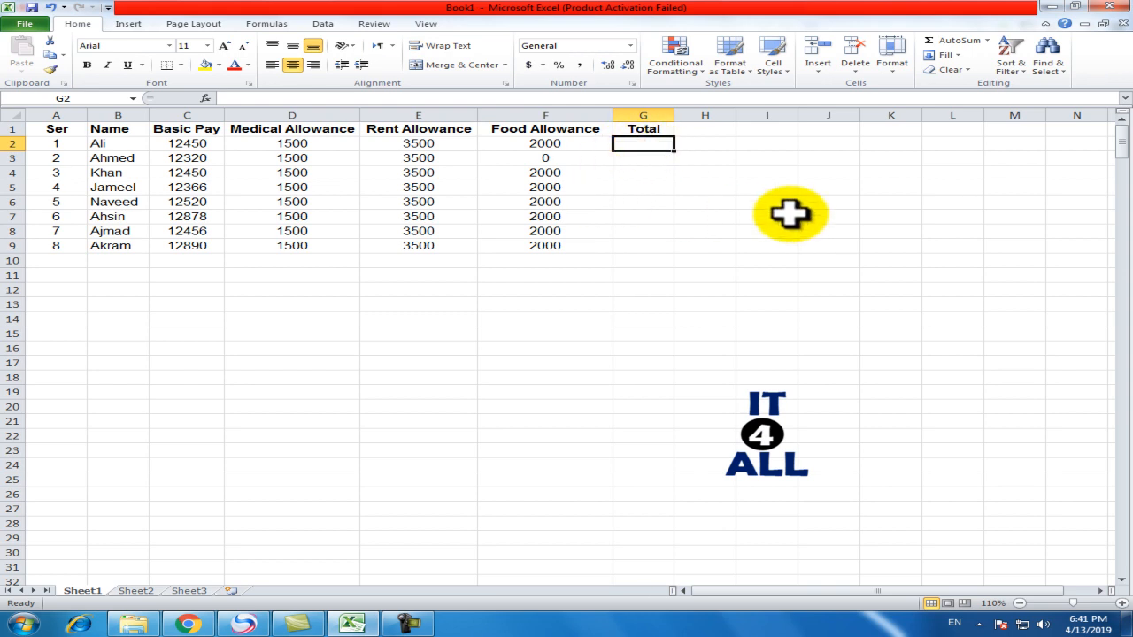
pyautogui.click(951, 46)
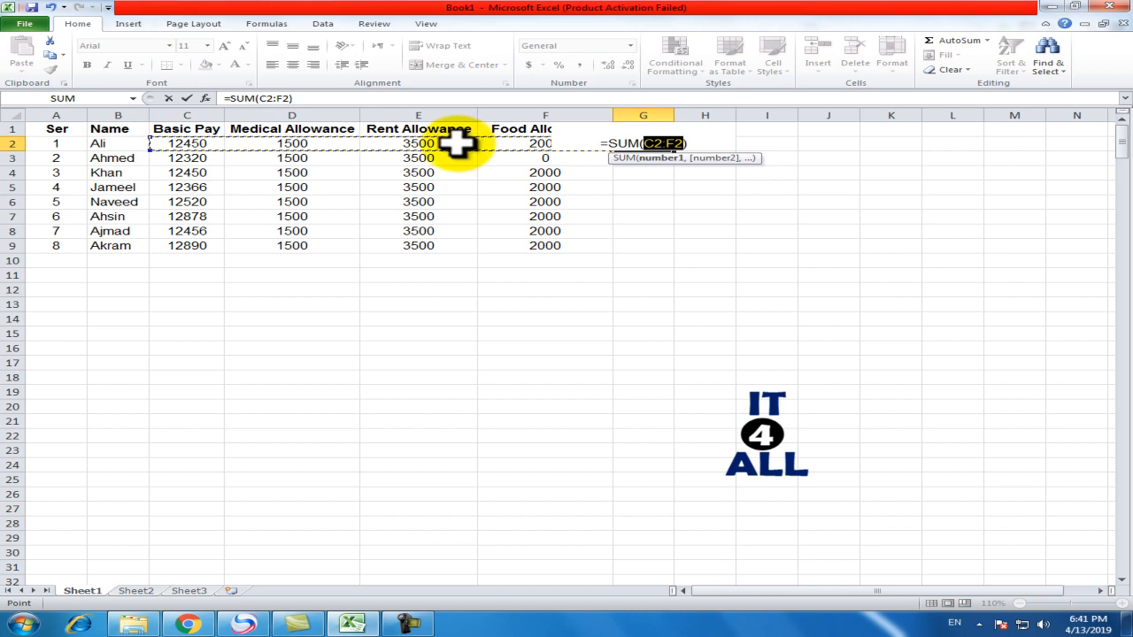
pyautogui.press('Return')
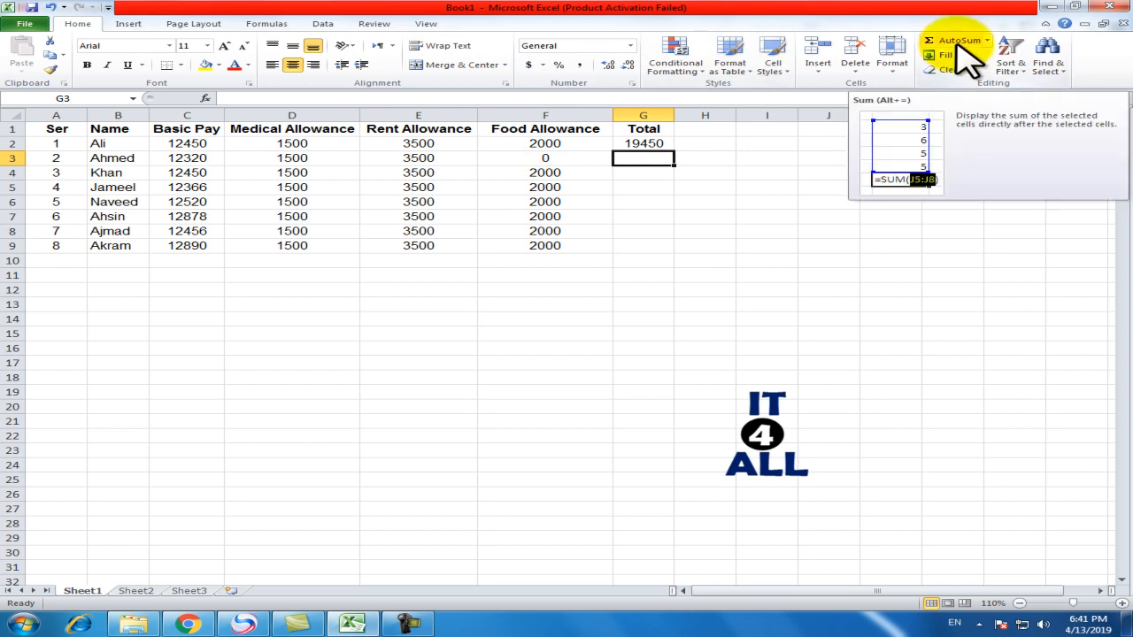
# Fill the AutoSum formula from G2 down through G9, and clear the totals in G2:G9
pyautogui.click(644, 145)
pyautogui.moveTo(672, 150); pyautogui.dragTo(662, 253)
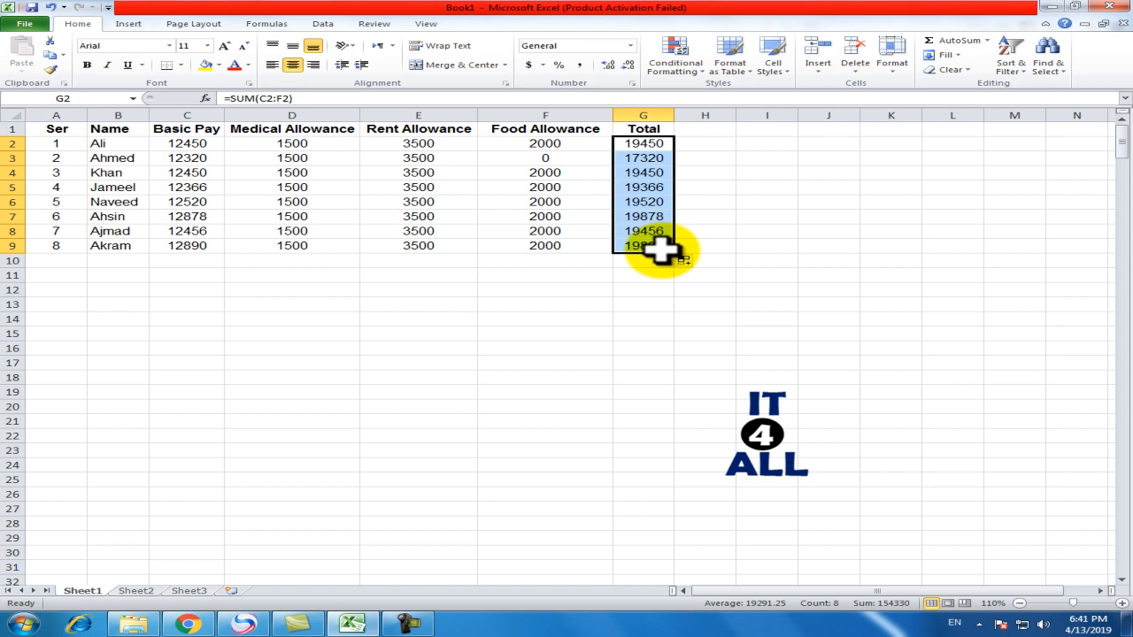
pyautogui.press('Delete')
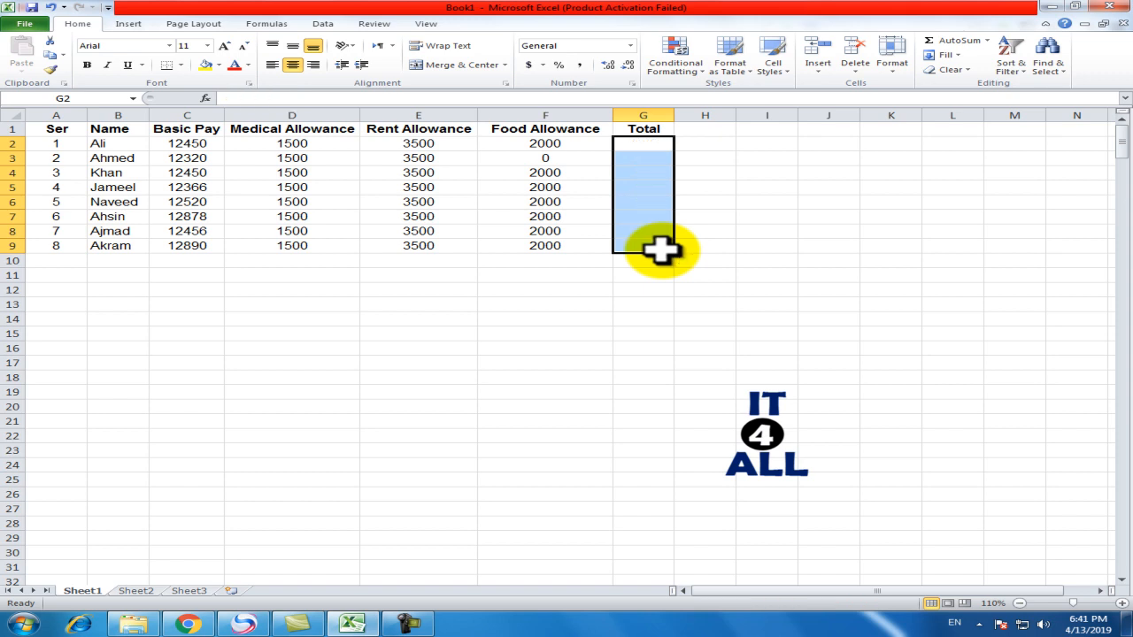
# Enter the formula =SUM(C2:F2) in G2 and fill it down through G9 for all employees
pyautogui.write('=su')
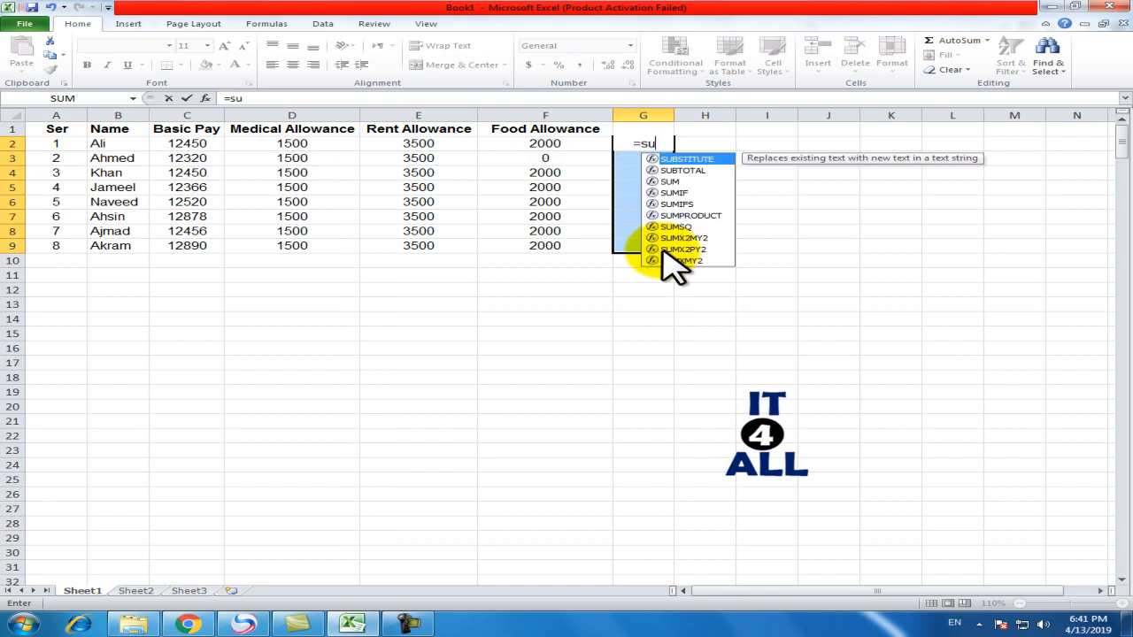
pyautogui.write('m')
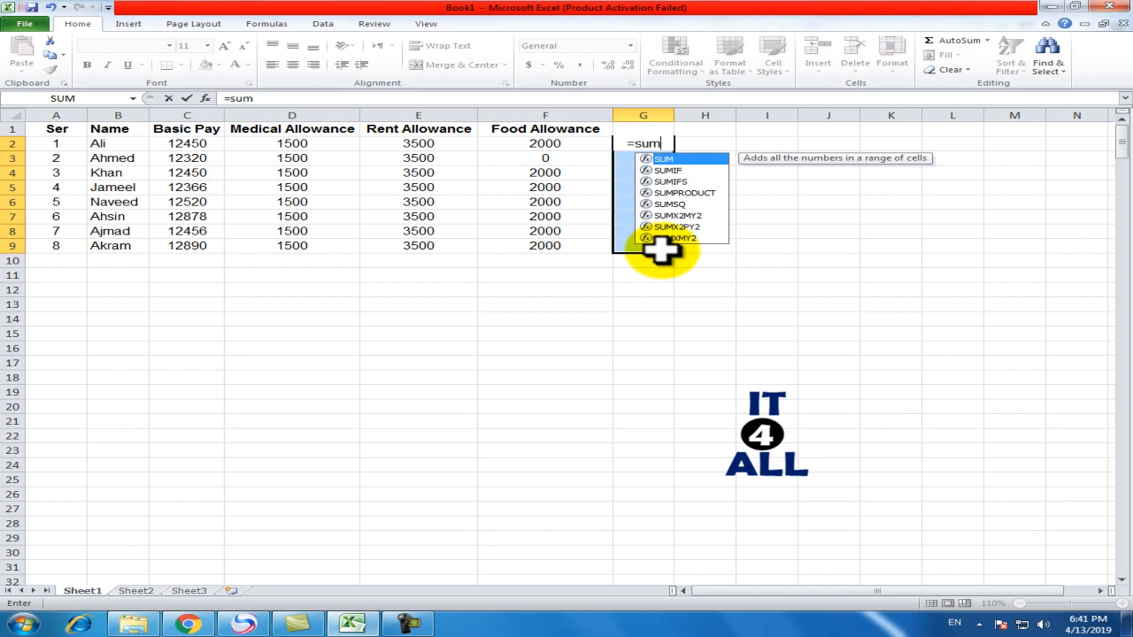
pyautogui.write('(')
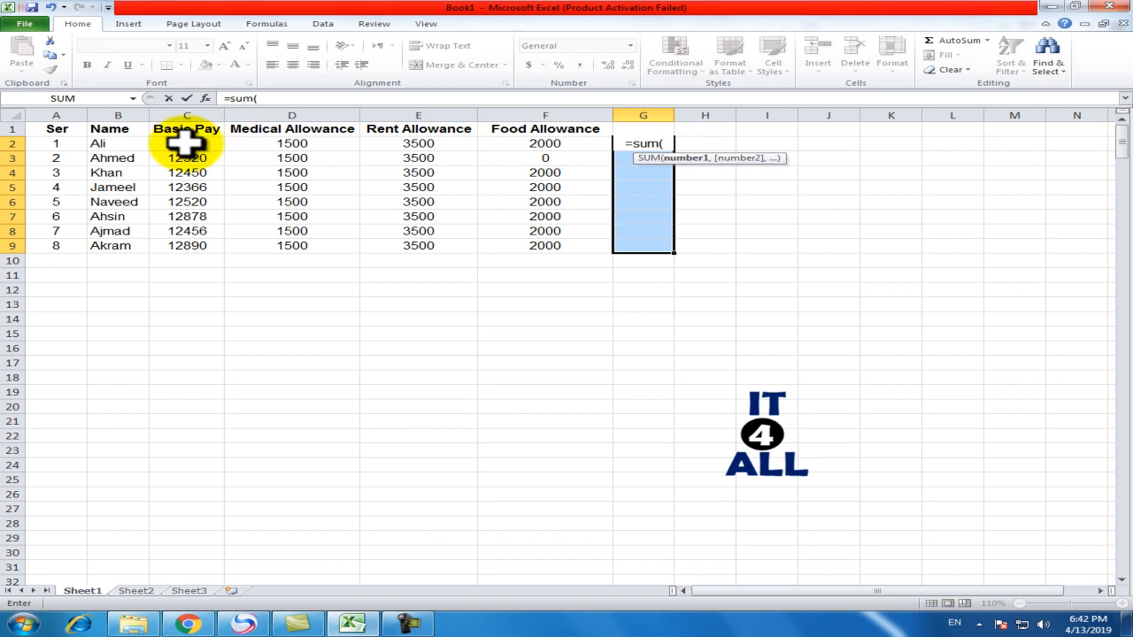
pyautogui.moveTo(178, 144); pyautogui.dragTo(513, 151)
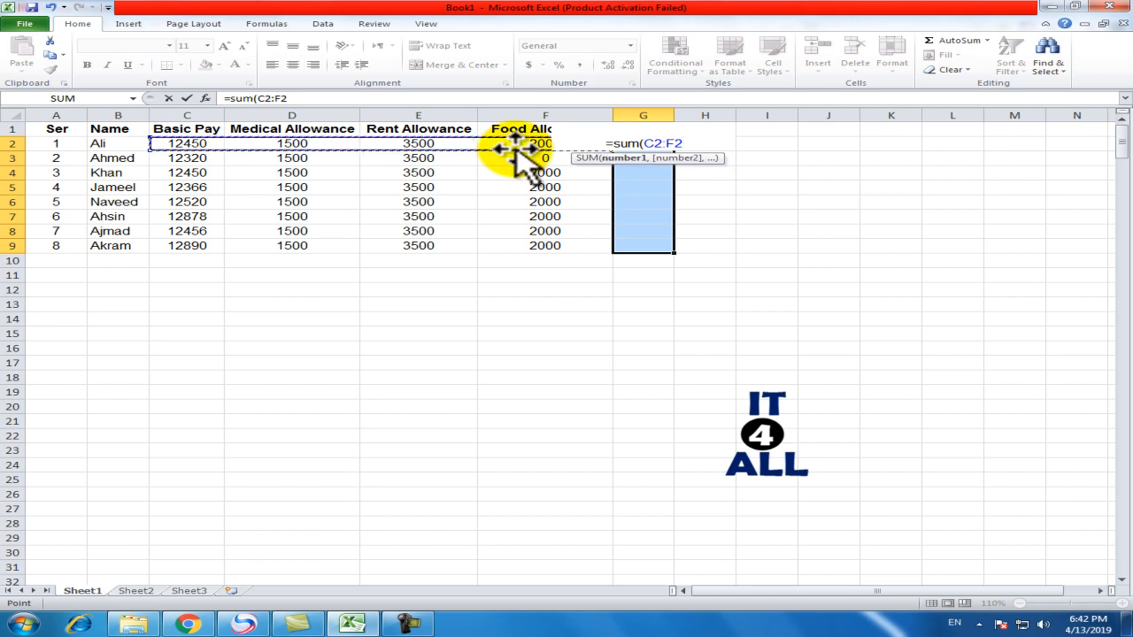
pyautogui.press('Return')
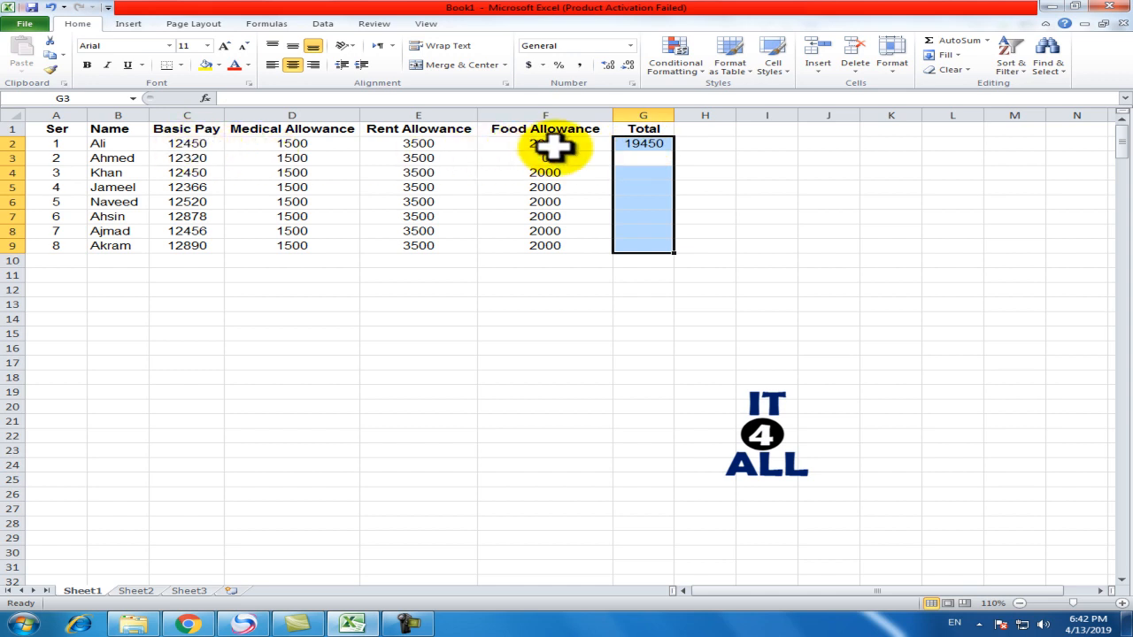
pyautogui.click(634, 146)
pyautogui.moveTo(676, 152); pyautogui.dragTo(655, 249)
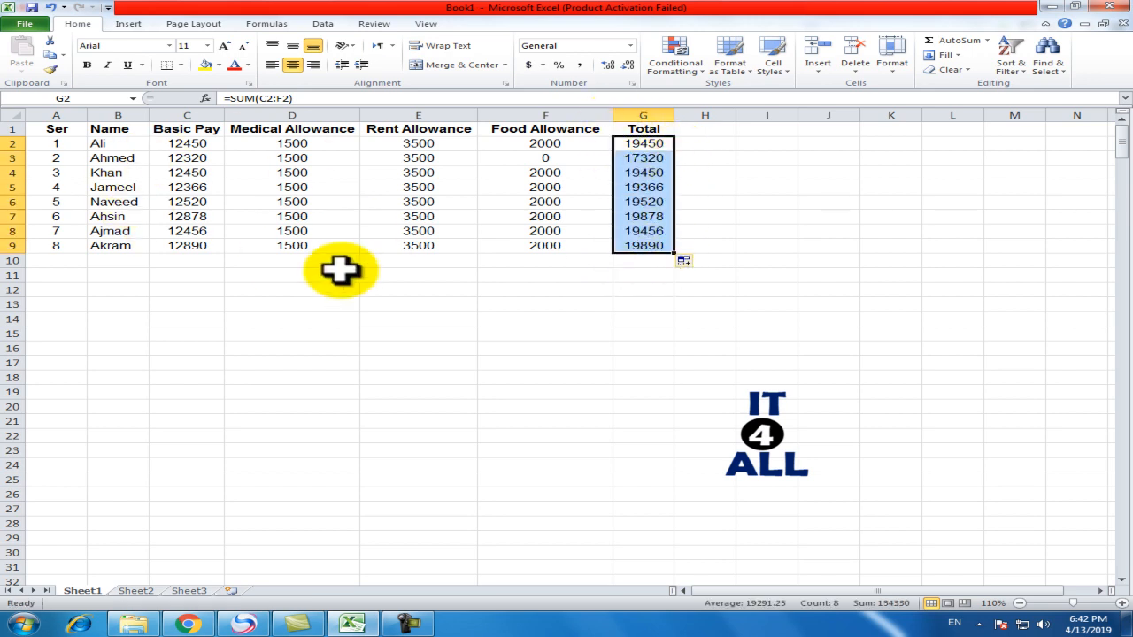
# Set the last employee's Basic Pay and Medical, Rent and Food Allowances in C9:F9 to 10 each
pyautogui.click(197, 245)
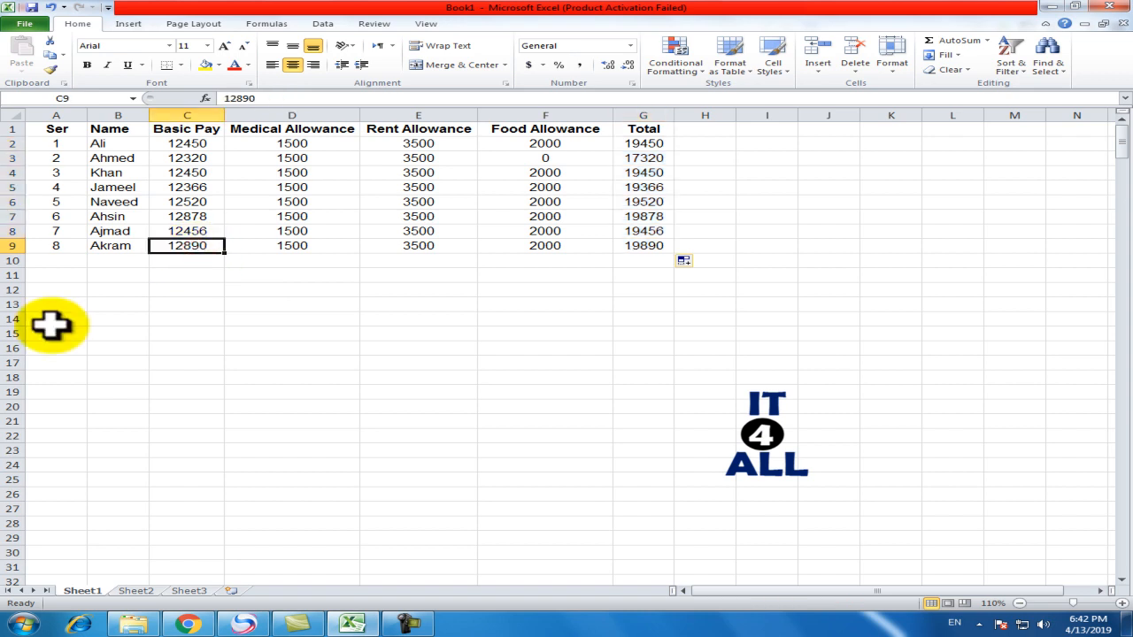
pyautogui.write('10')
pyautogui.press('Tab')
pyautogui.write('10')
pyautogui.press('Tab')
pyautogui.write('10')
pyautogui.press('Tab')
pyautogui.write('10')
pyautogui.press('Tab')
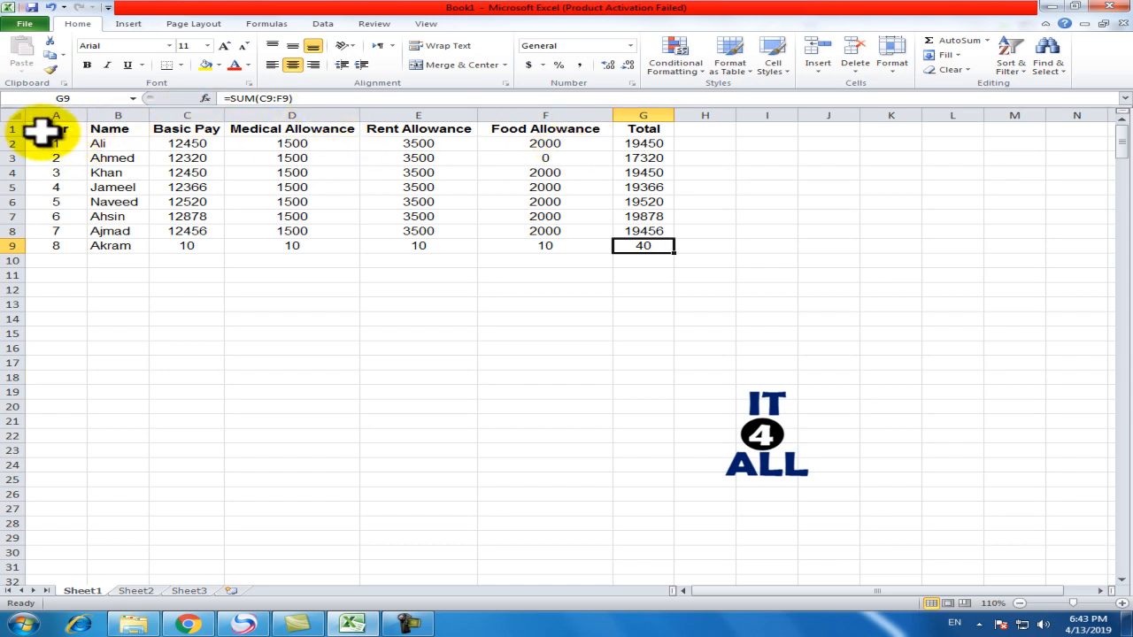
# Apply All Borders to the whole salary table, A1:G9
pyautogui.moveTo(40, 131); pyautogui.dragTo(653, 251)
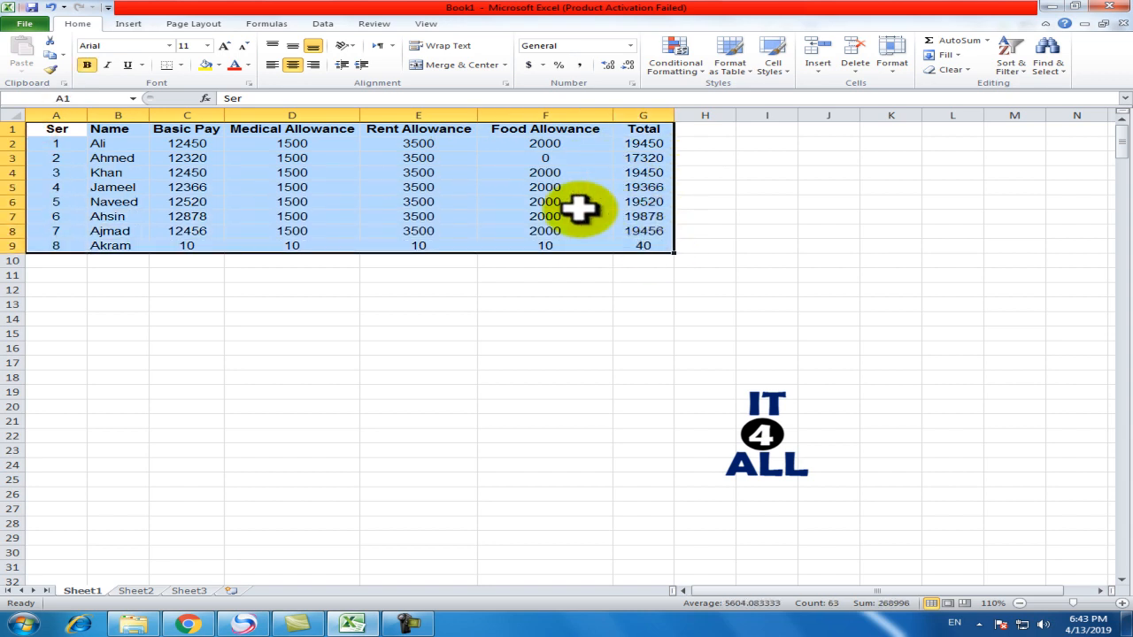
pyautogui.click(580, 187)
pyautogui.click(53, 126)
pyautogui.moveTo(53, 126); pyautogui.dragTo(642, 245)
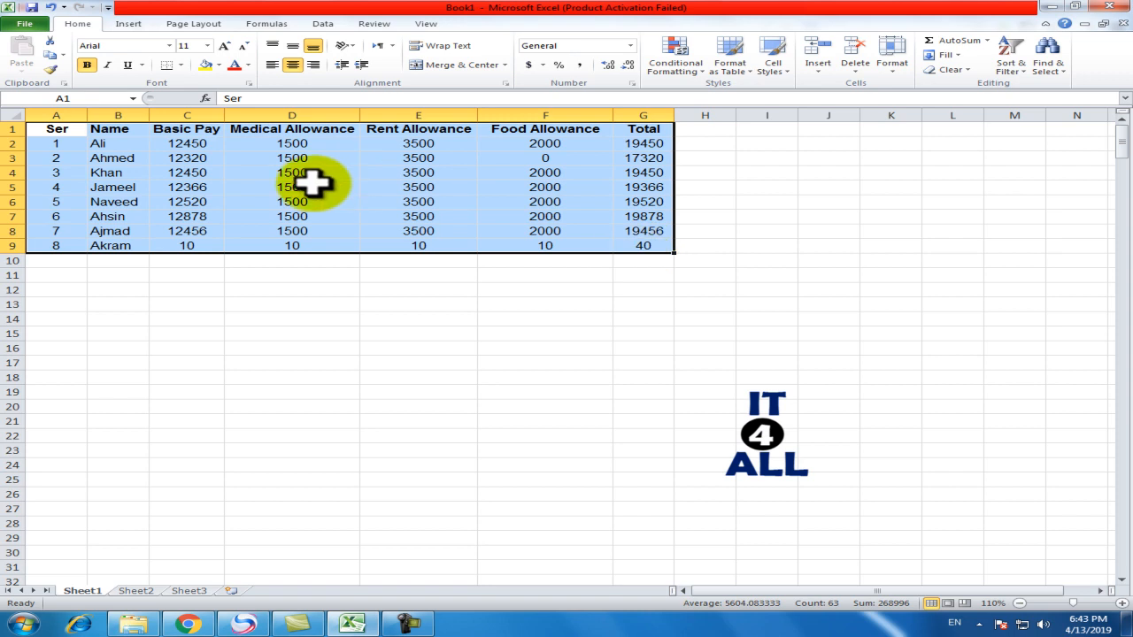
pyautogui.click(181, 65)
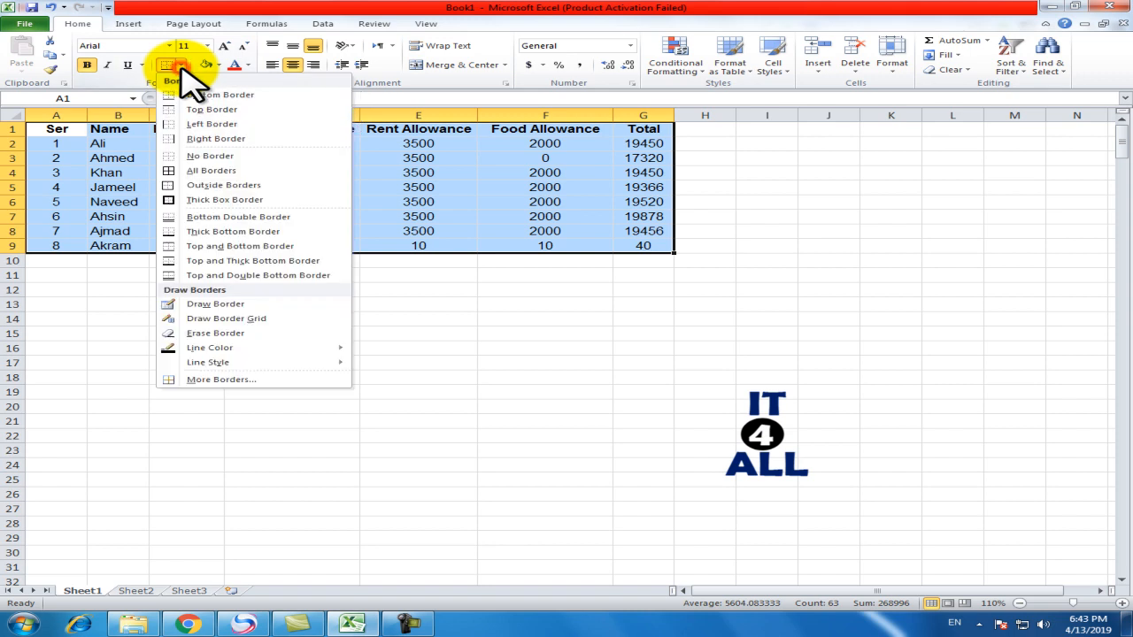
pyautogui.click(199, 173)
pyautogui.click(341, 303)
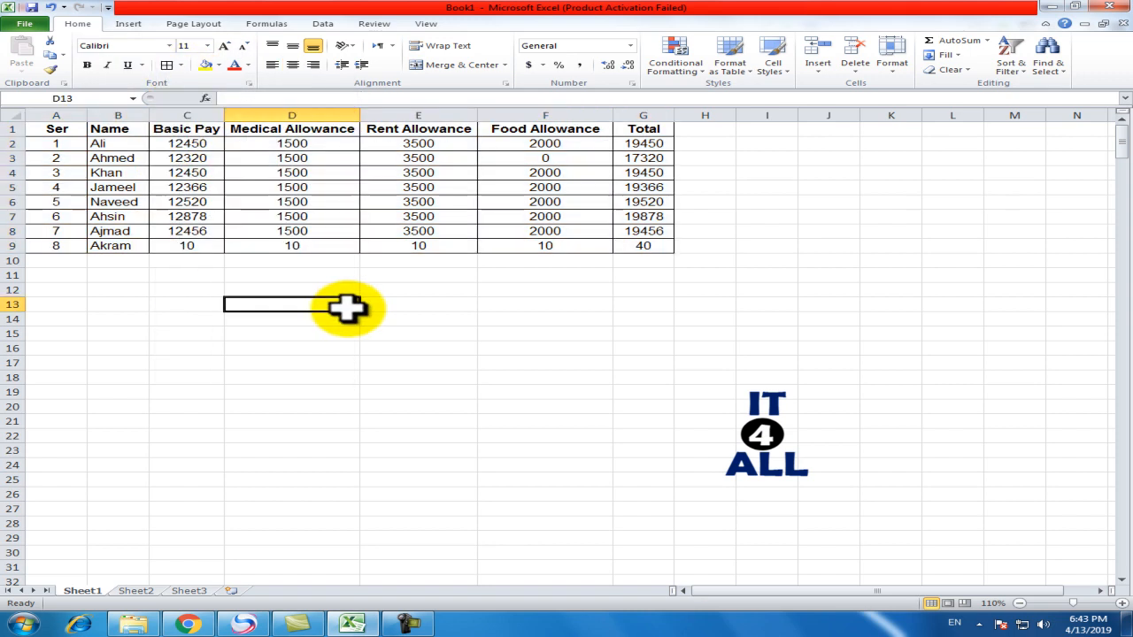